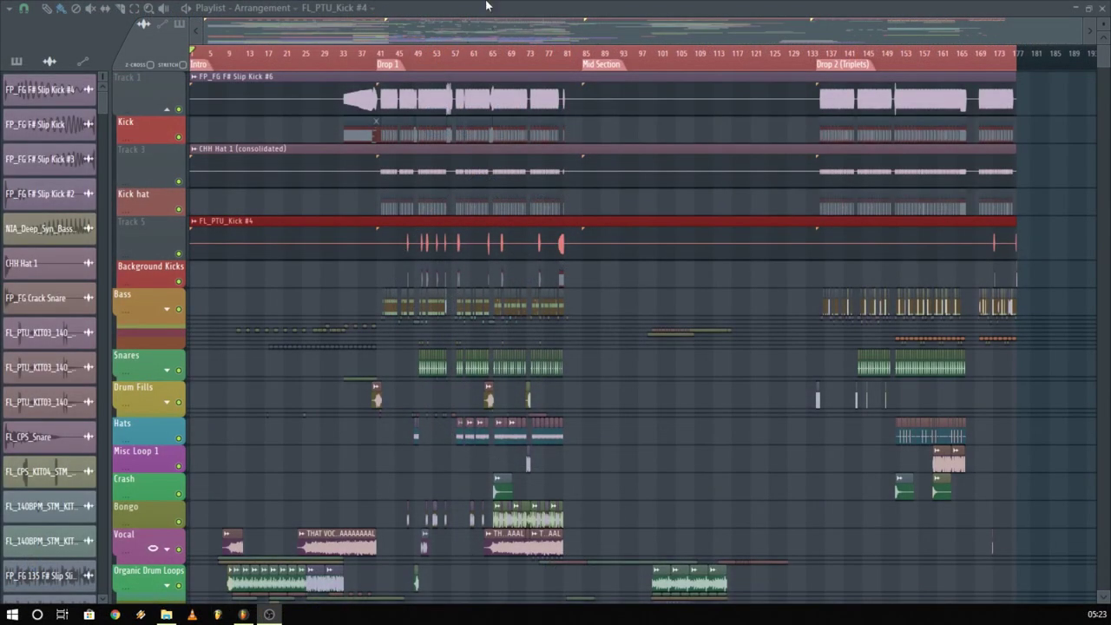
# Look over the tracks of the playlist arrangement, including the unfolded Bass track group.
pyautogui.click(486, 5)
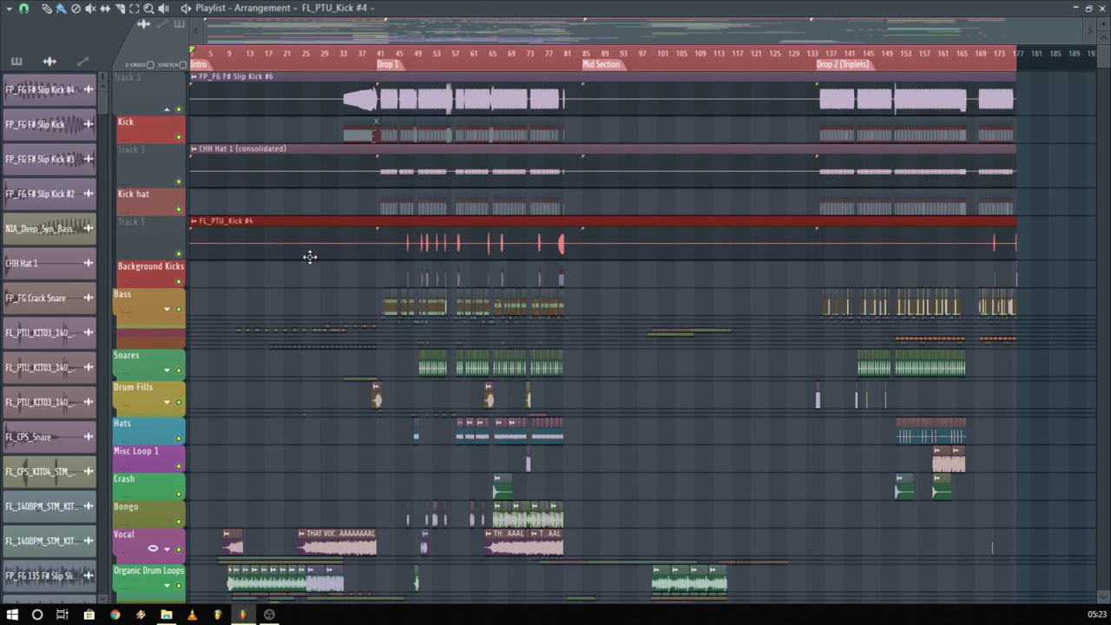
pyautogui.scroll(-3, 260, 255)
pyautogui.click(167, 220)
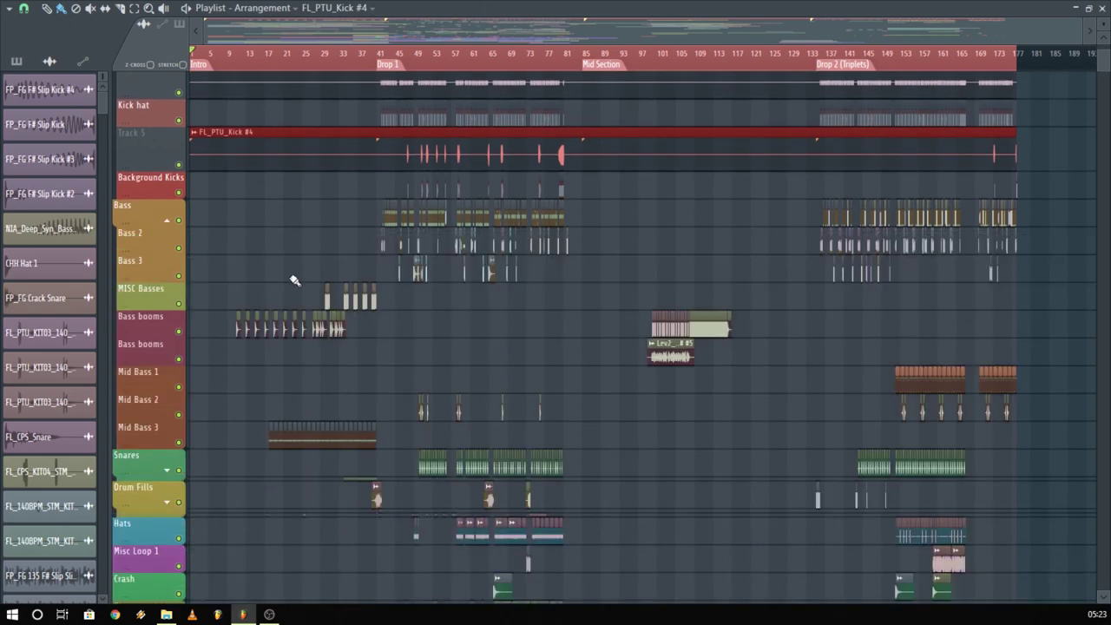
pyautogui.scroll(-3, 295, 280)
pyautogui.scroll(2, 294, 278)
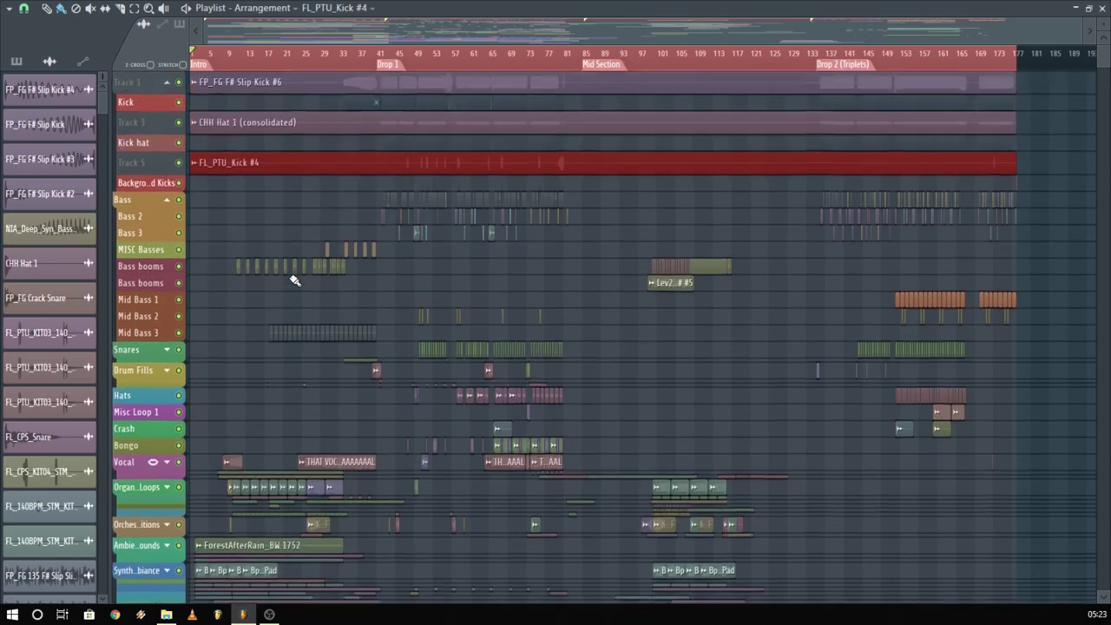
pyautogui.scroll(5, 317, 191)
pyautogui.scroll(3, 401, 242)
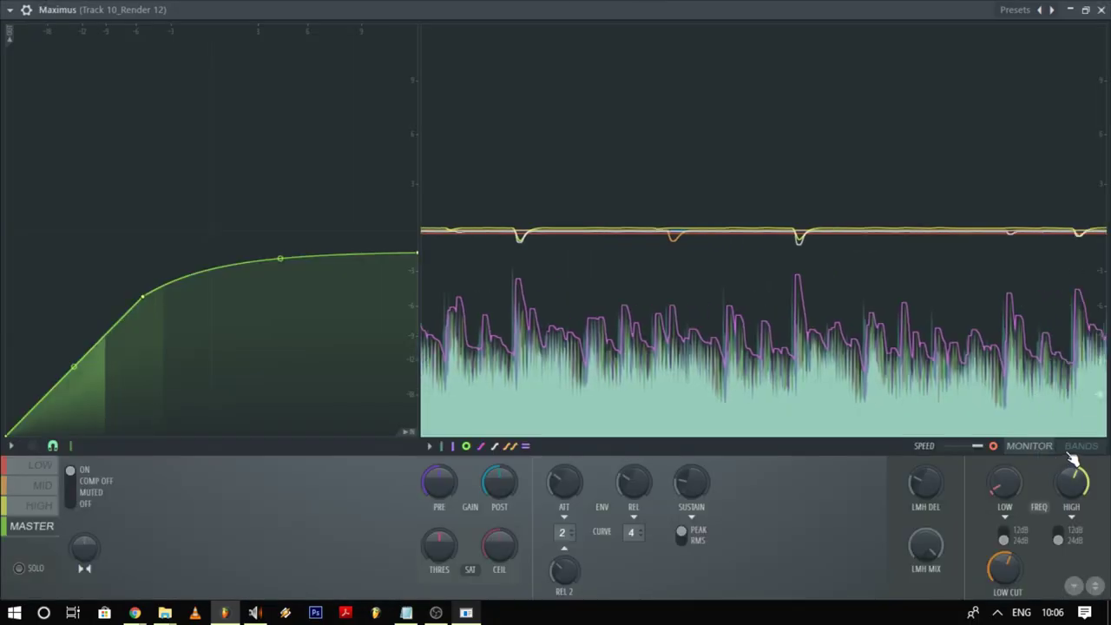
# Switch the Maximus display from the monitor to the frequency bands view.
pyautogui.click(1079, 448)
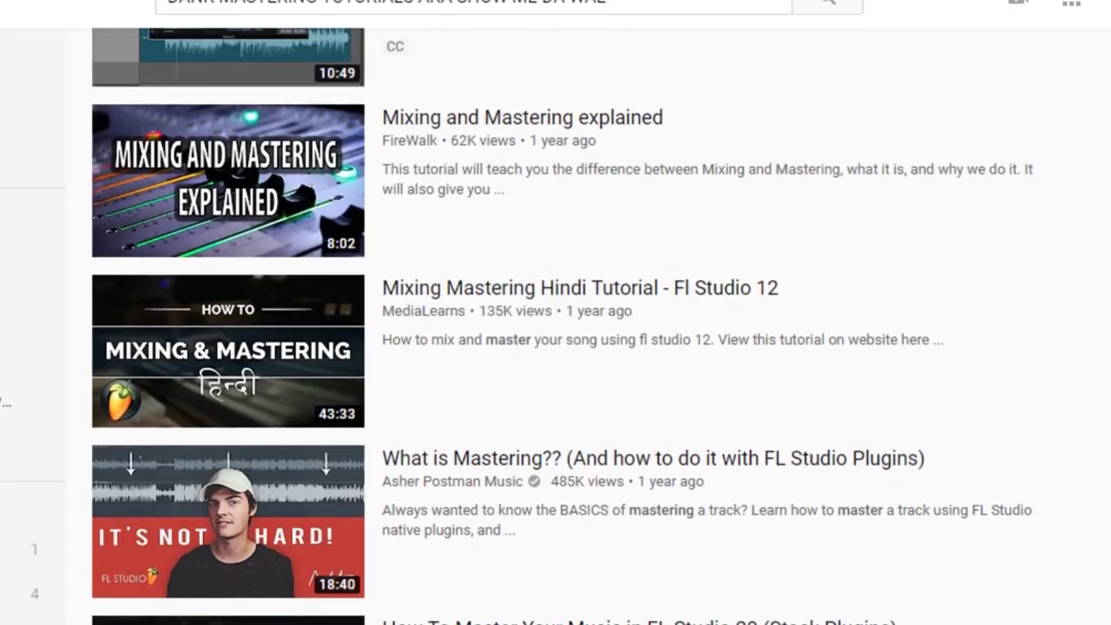
# Browse the mastering tutorial search results and the Youlean Loudness Meter product page.
pyautogui.scroll(3, 555, 347)
pyautogui.scroll(5, 555, 347)
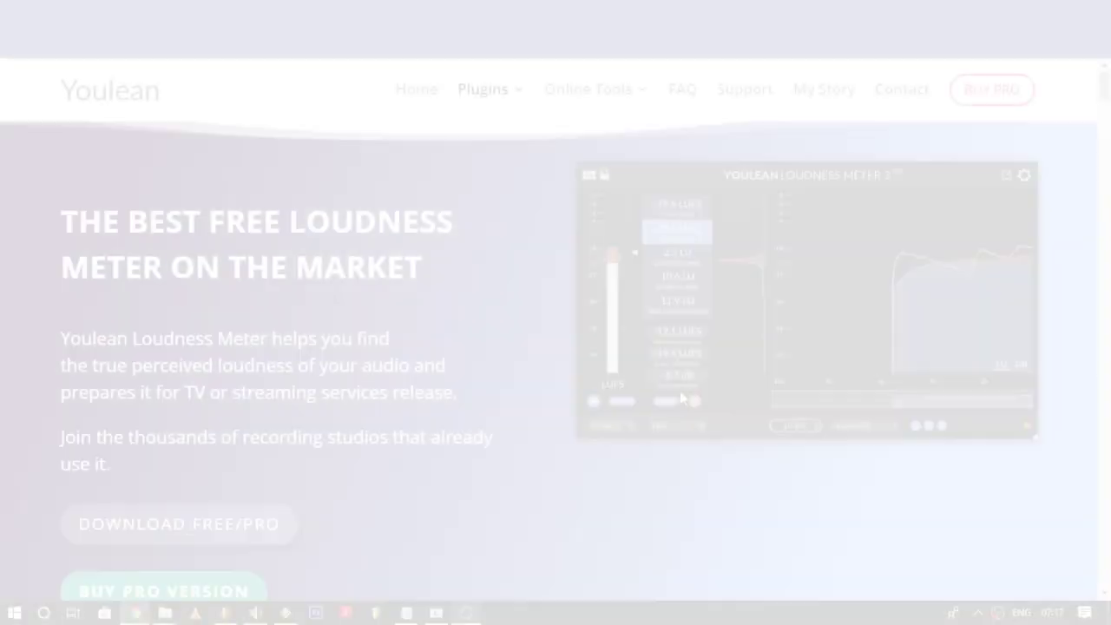
pyautogui.scroll(-2, 512, 451)
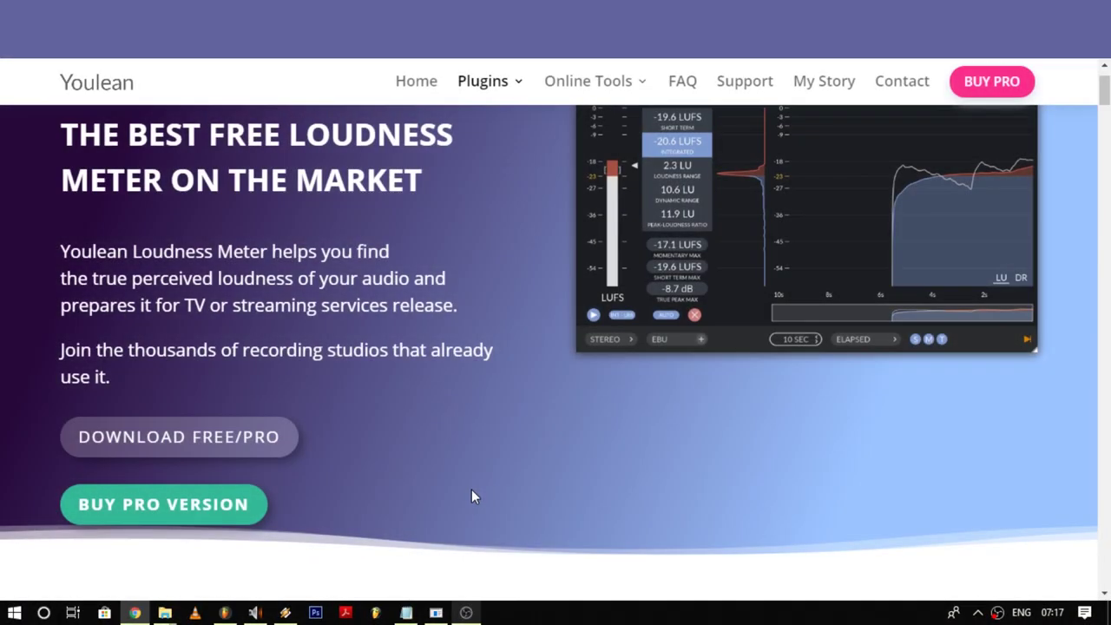
pyautogui.scroll(2, 471, 502)
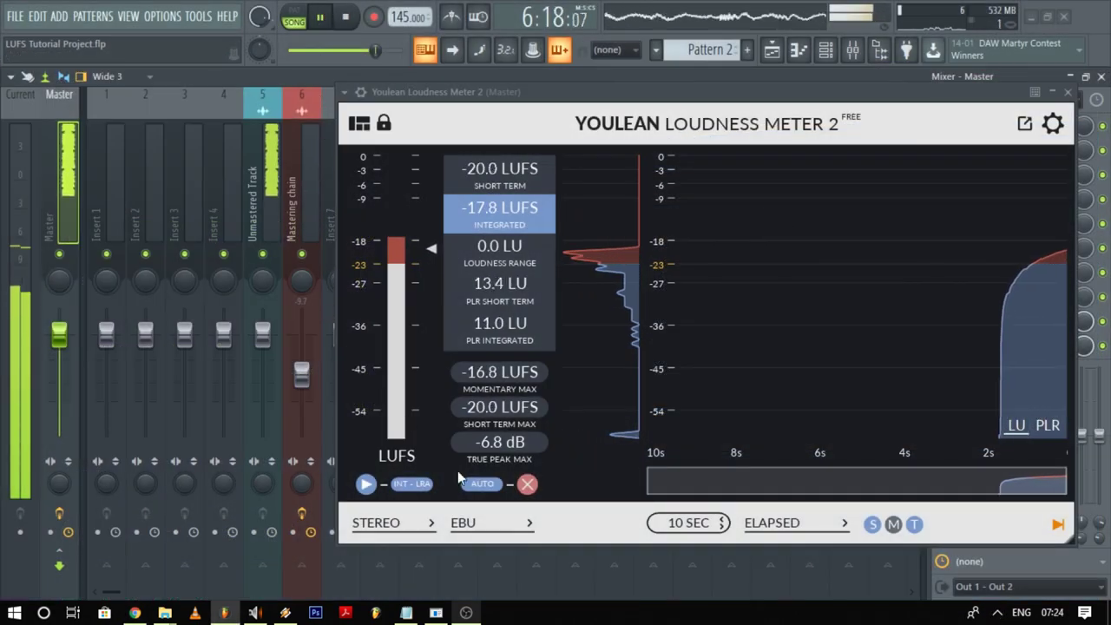
# Choose the EBU R128 standard in the Youlean Loudness Meter, and reposition and enlarge its window.
pyautogui.click(512, 527)
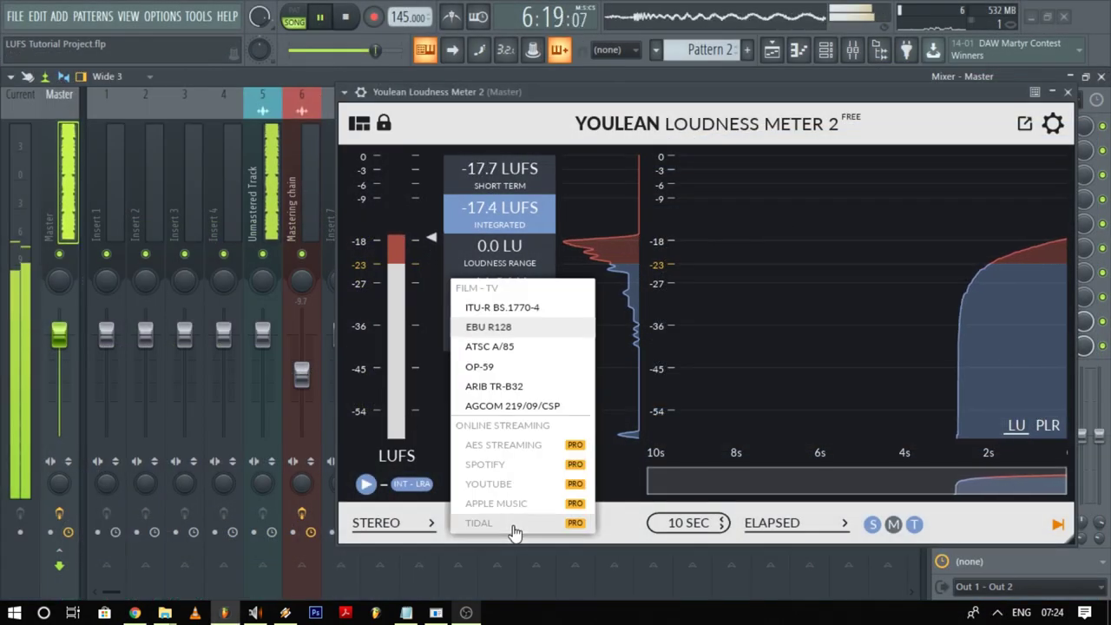
pyautogui.click(520, 329)
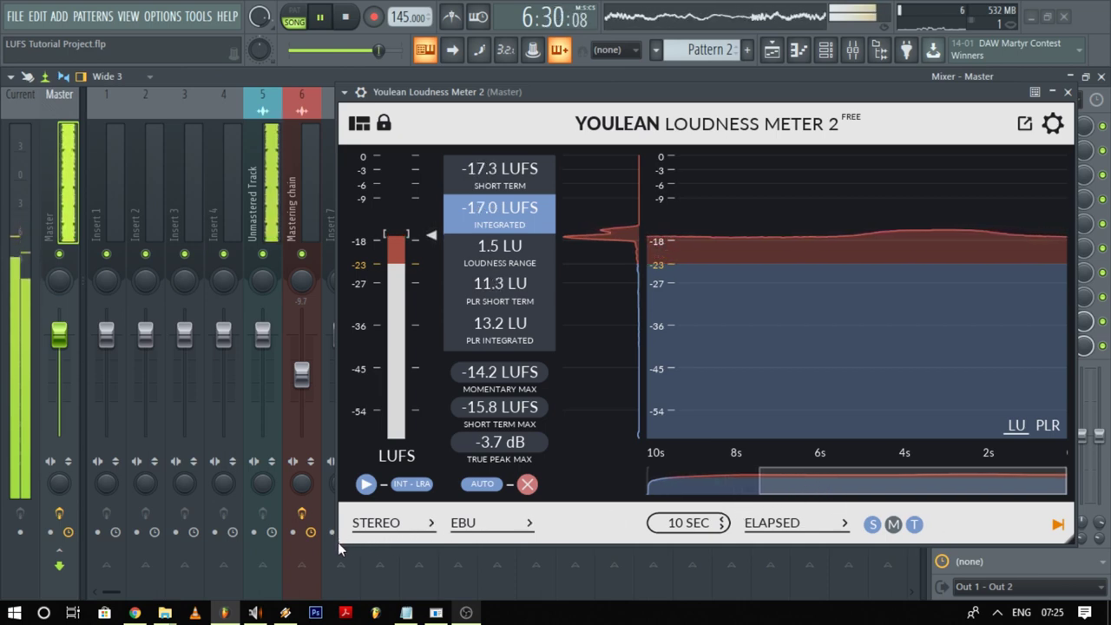
pyautogui.moveTo(463, 93); pyautogui.dragTo(310, 86)
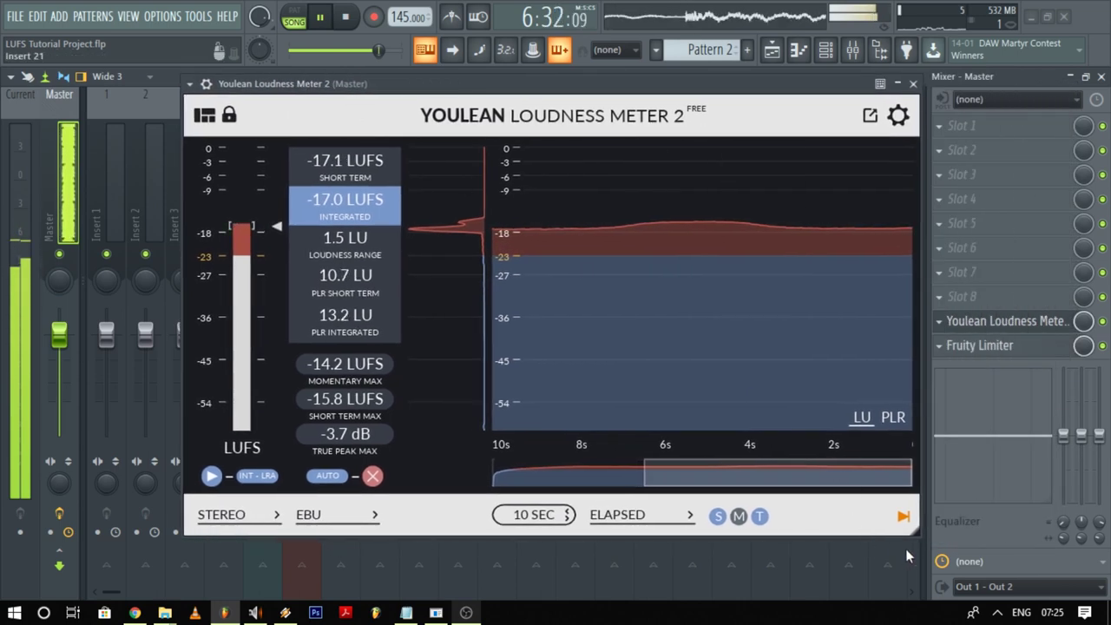
pyautogui.moveTo(919, 536); pyautogui.dragTo(1079, 580)
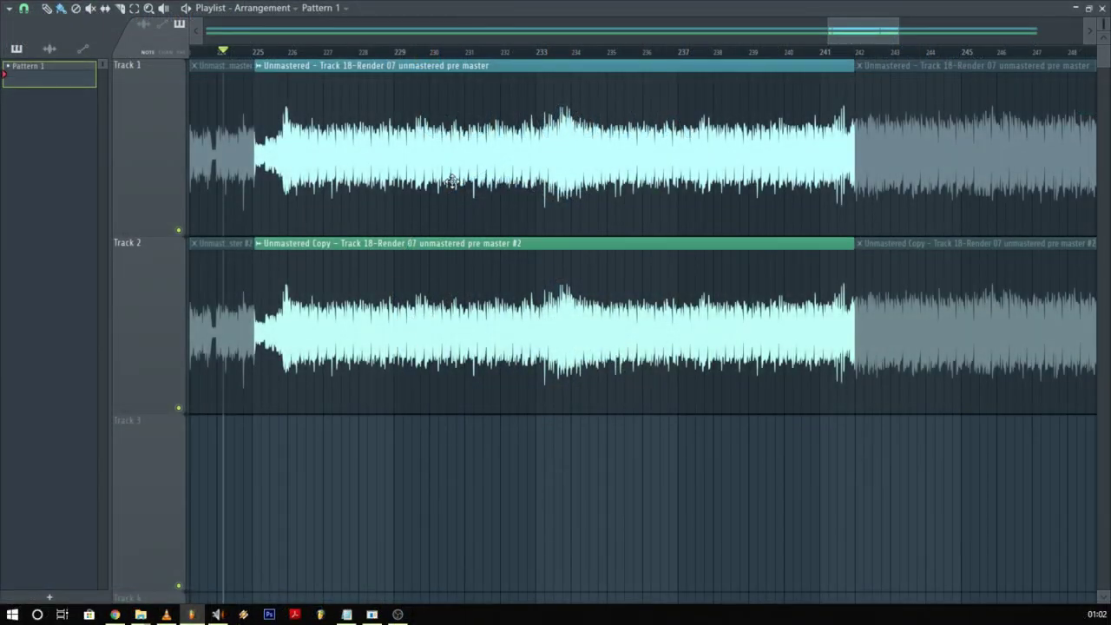
# Check the channel settings and mixer routing of the Unmastered clip on Track 1 and the Unmastered Copy clip on Track 2.
pyautogui.doubleClick(538, 139)
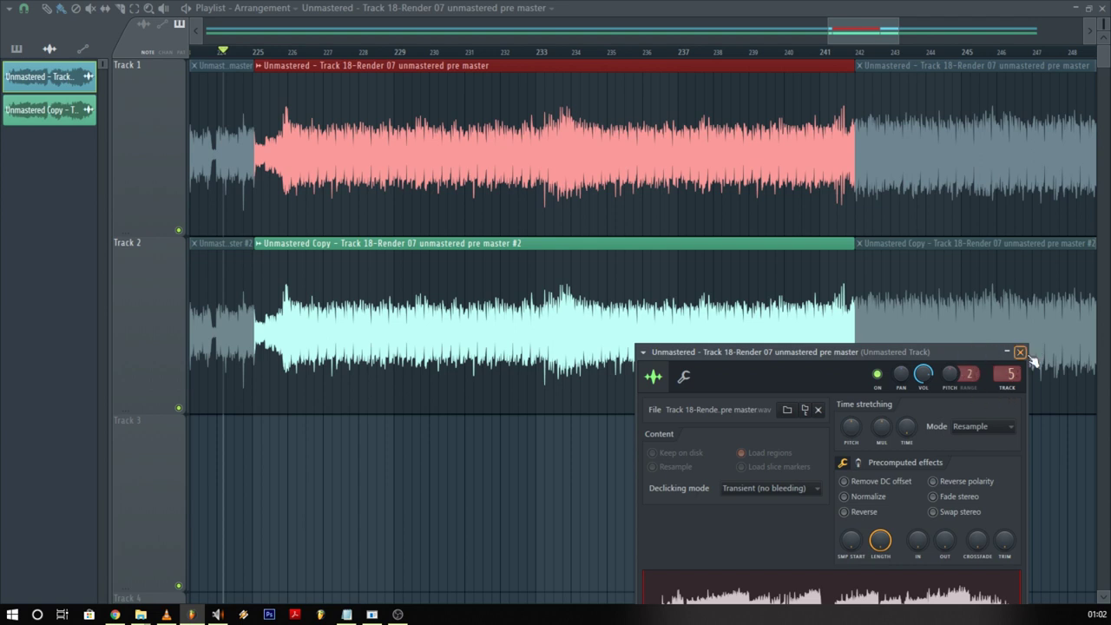
pyautogui.click(1021, 352)
pyautogui.click(458, 292)
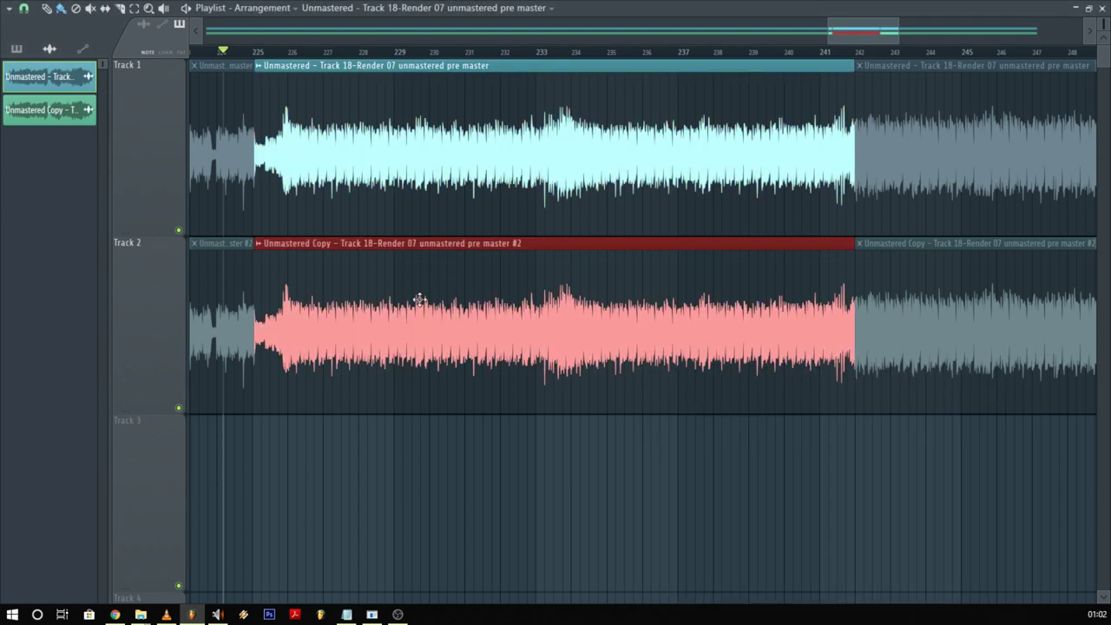
pyautogui.doubleClick(421, 301)
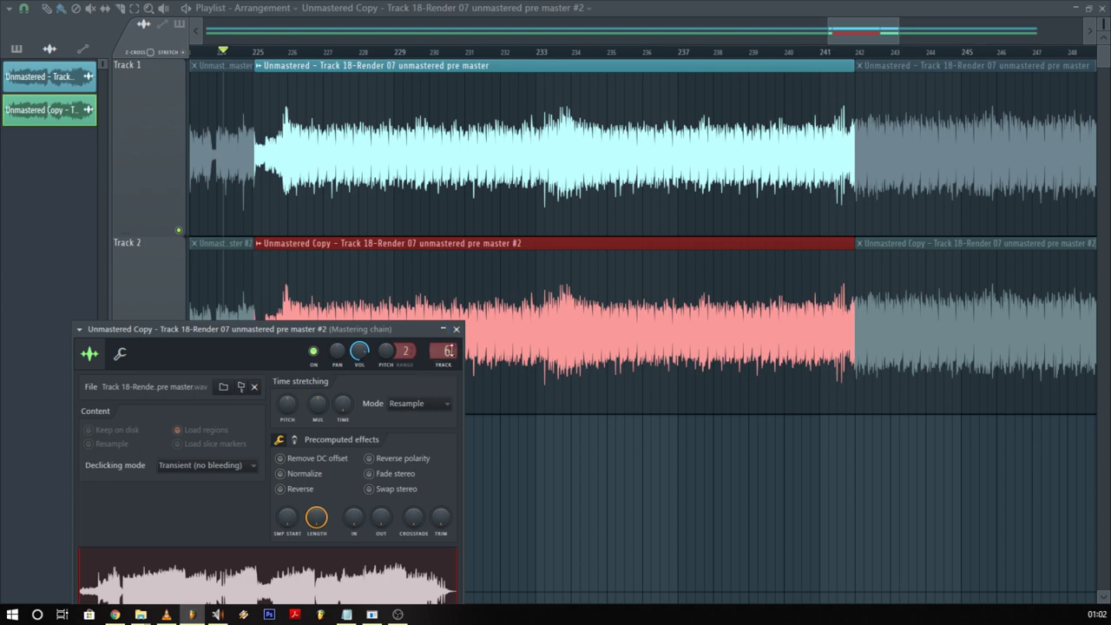
pyautogui.click(457, 329)
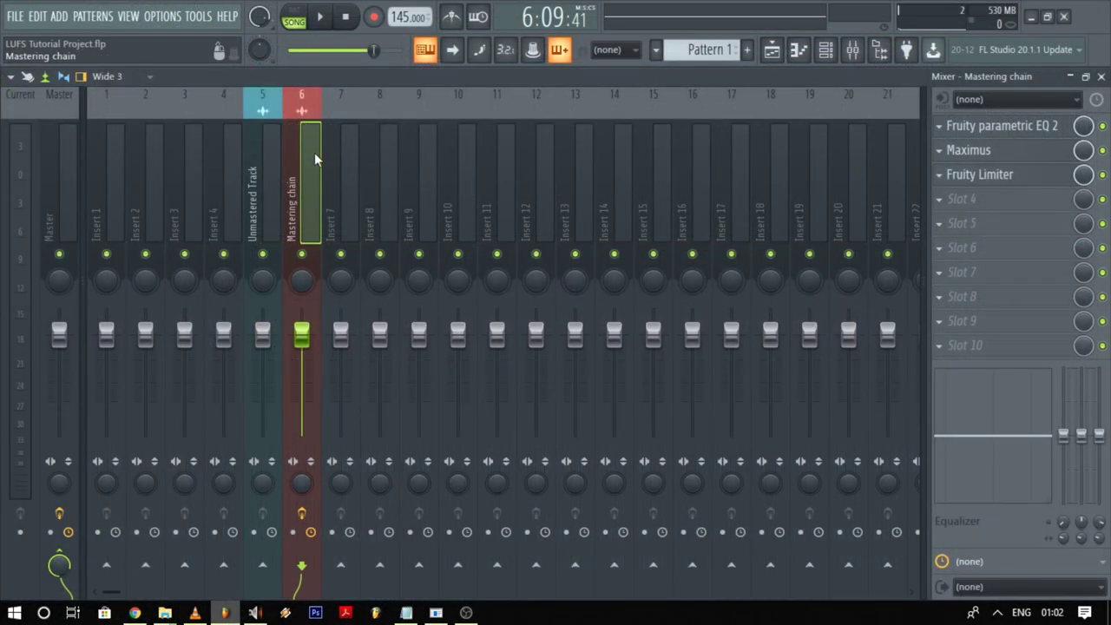
# Inspect the Fruity Parametric EQ 2 and Maximus settings on the Mastering chain mixer track.
pyautogui.click(1040, 128)
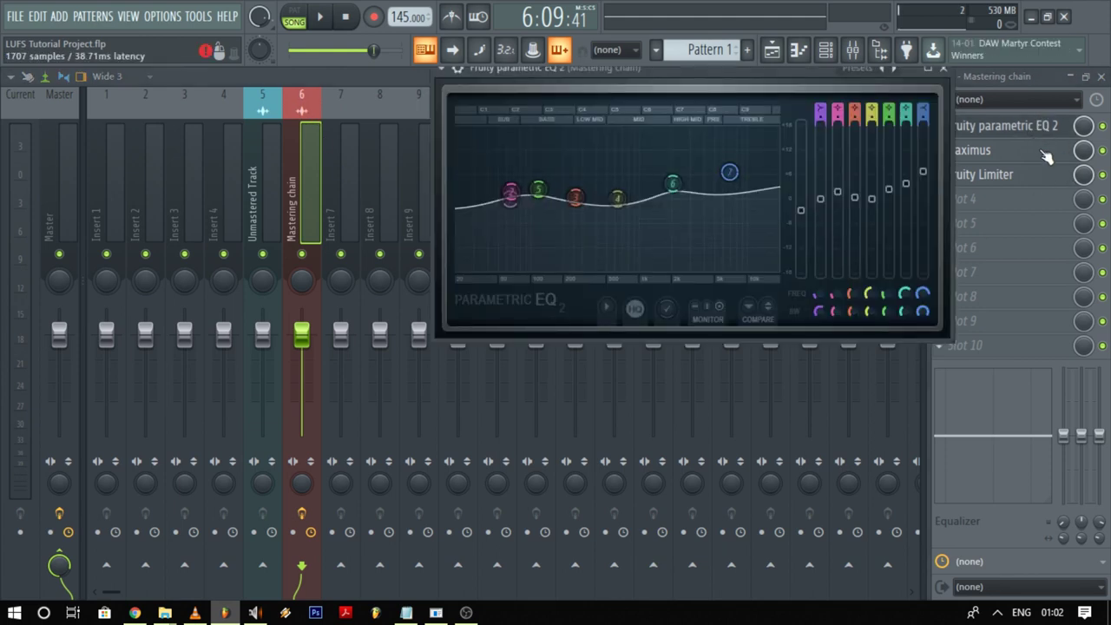
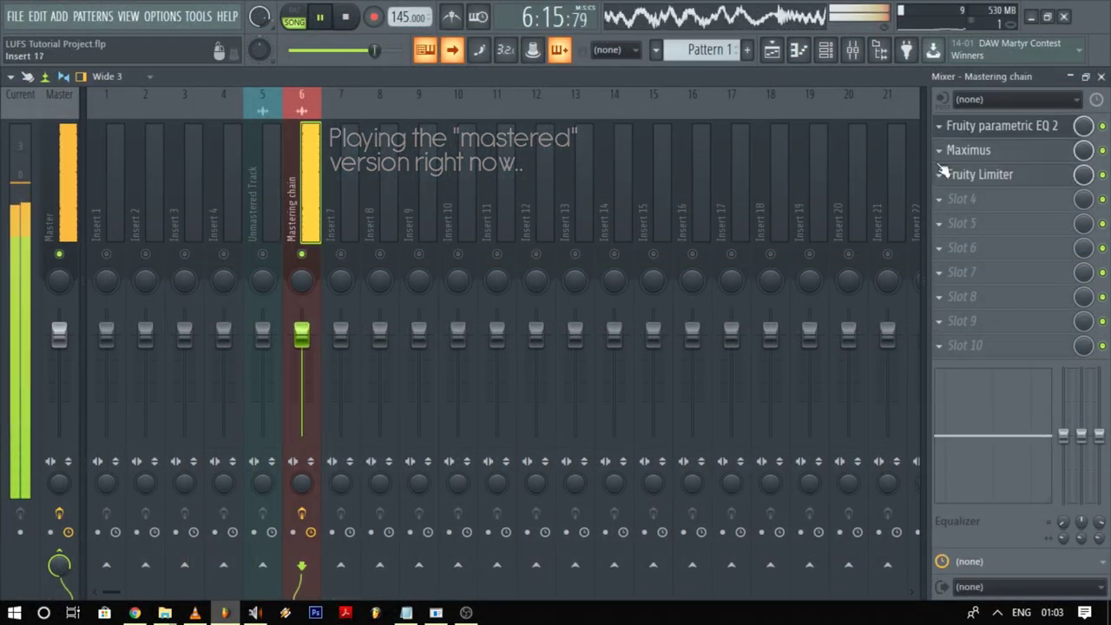
pyautogui.click(1000, 130)
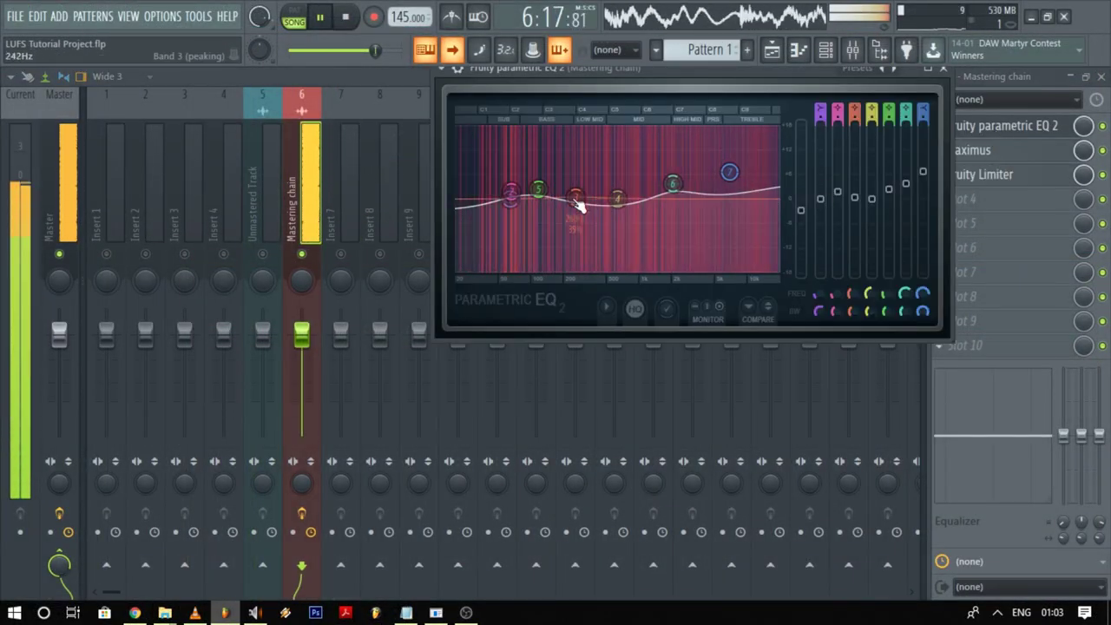
pyautogui.click(997, 126)
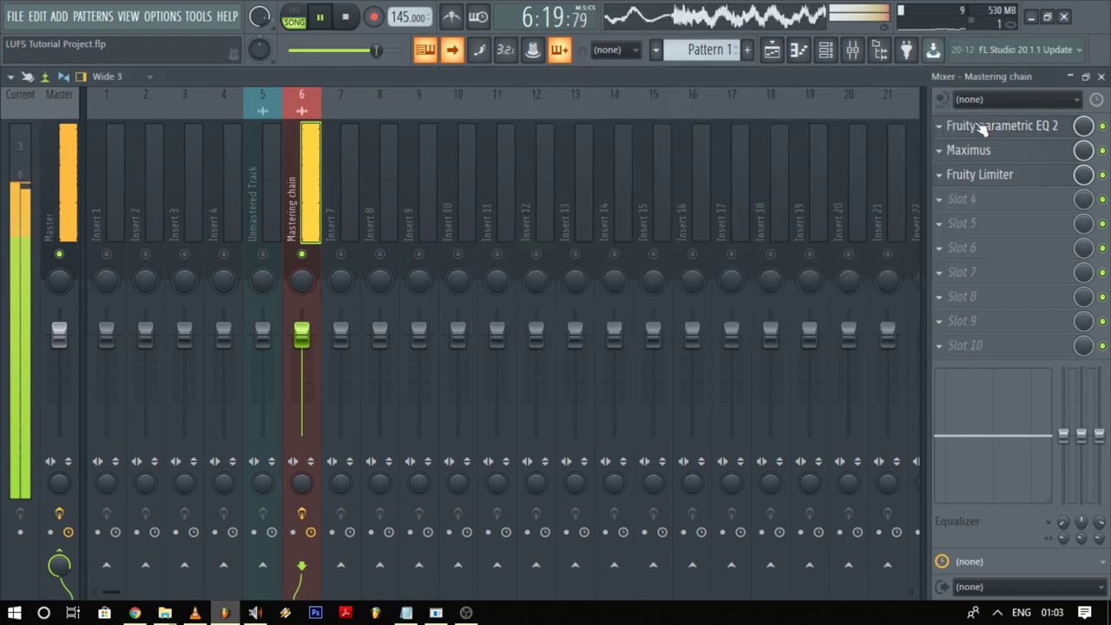
pyautogui.click(997, 150)
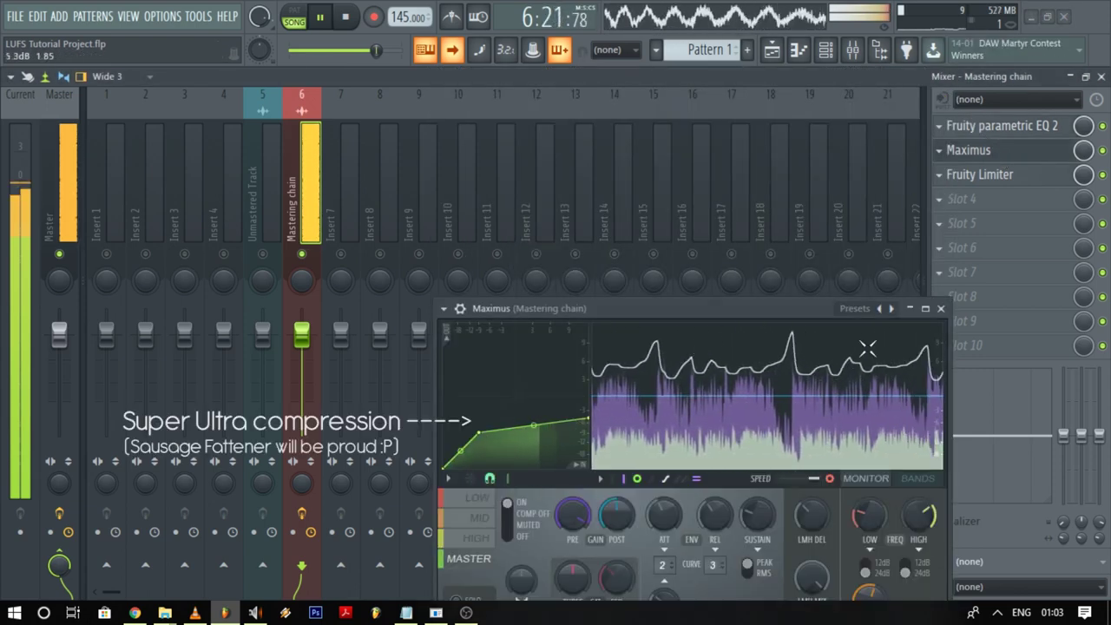
pyautogui.click(941, 309)
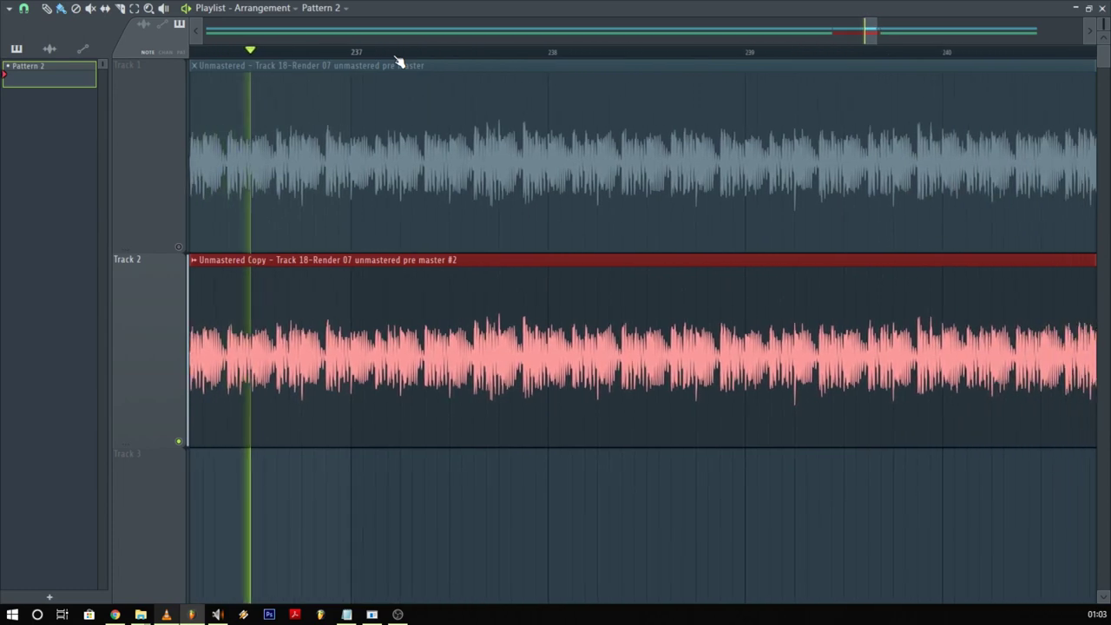
# Open the Youlean Loudness Meter on the Master mixer track, reset its measurements and close it.
pyautogui.scroll(-2, 398, 62)
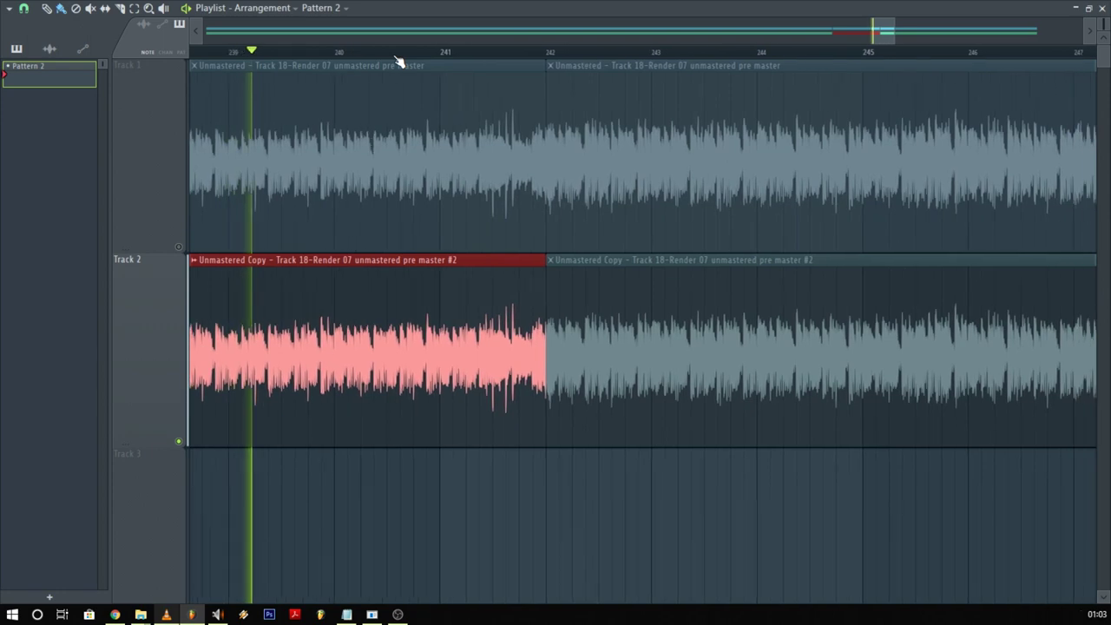
pyautogui.press('F9')
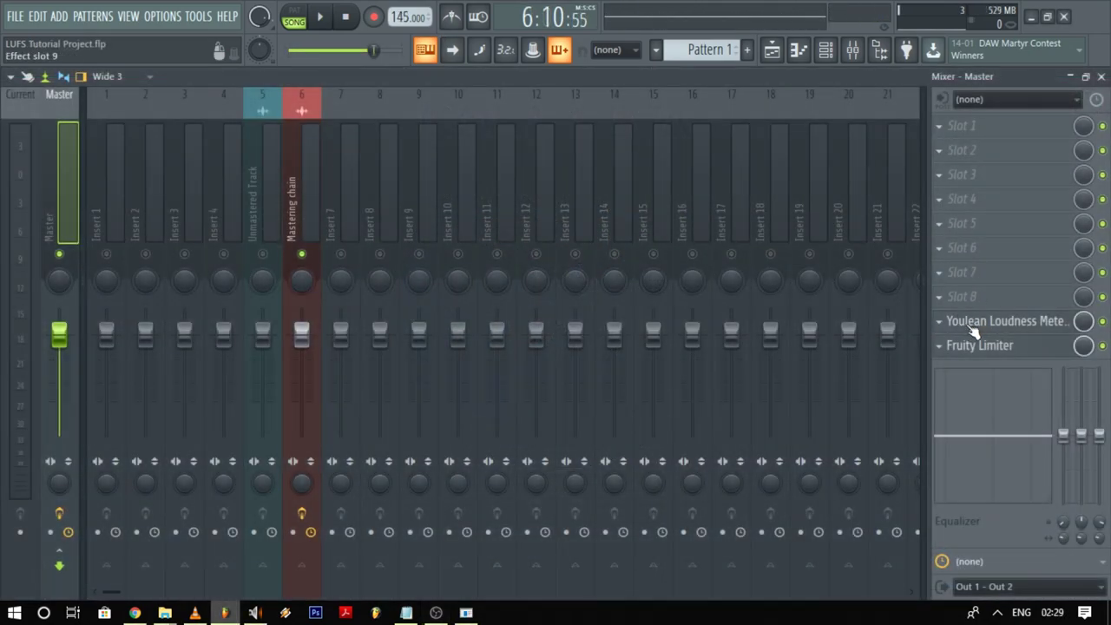
pyautogui.click(1004, 324)
pyautogui.moveTo(734, 88); pyautogui.dragTo(555, 89)
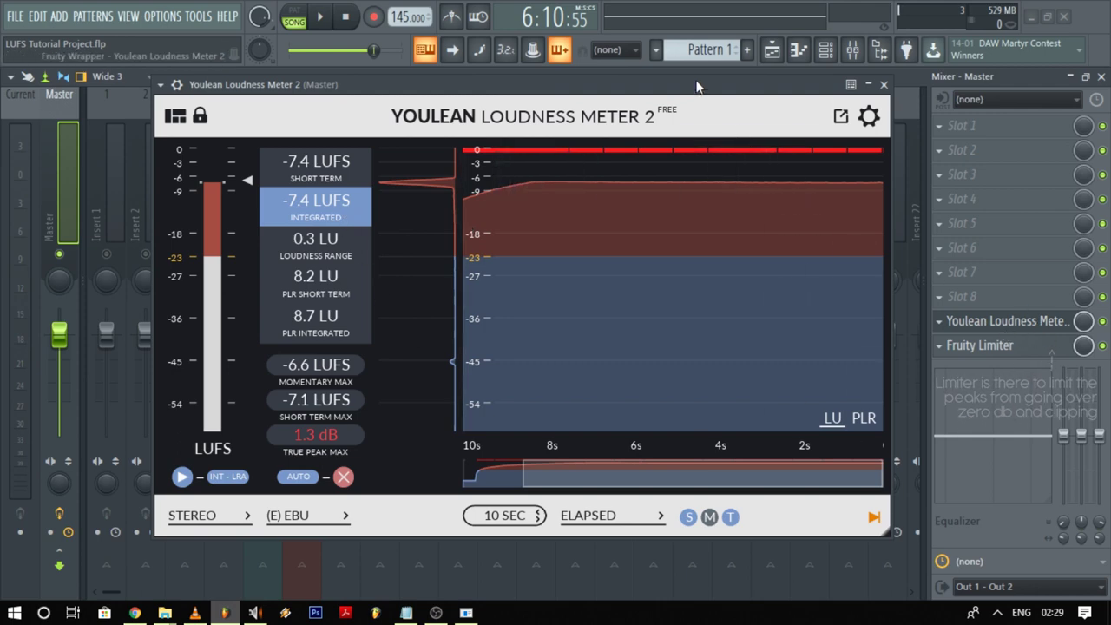
pyautogui.moveTo(694, 94); pyautogui.dragTo(695, 83)
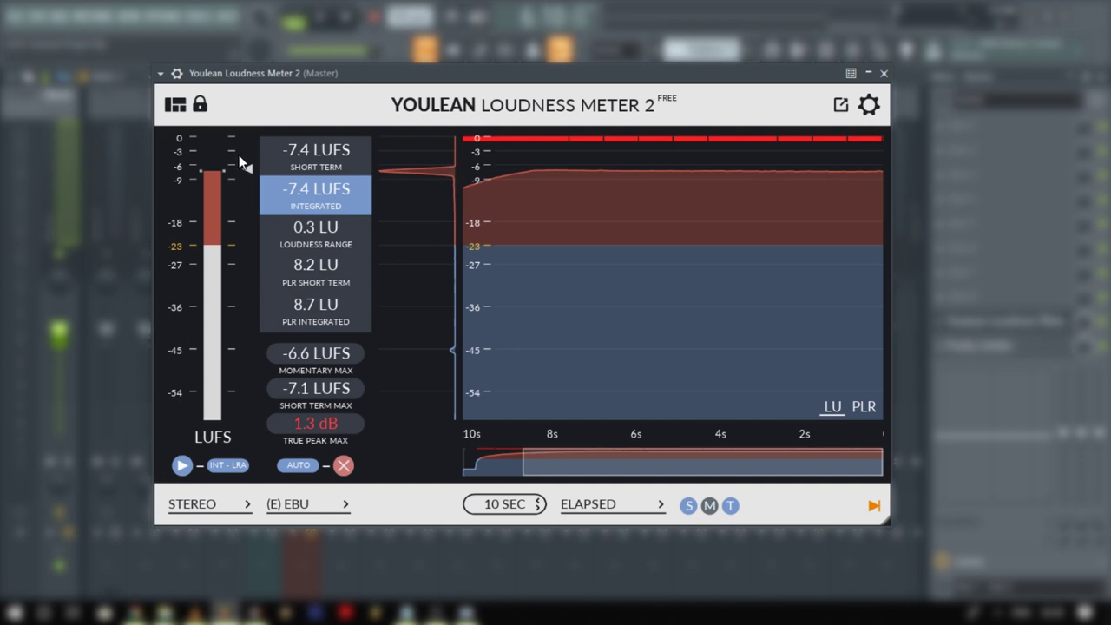
pyautogui.click(343, 466)
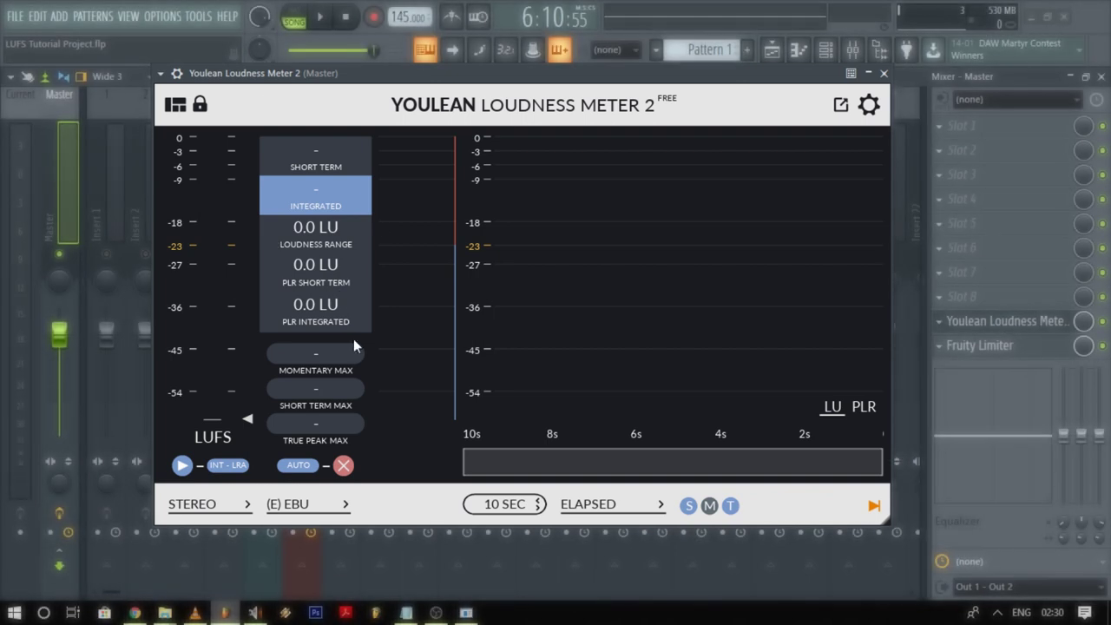
pyautogui.click(883, 73)
# Play the soloed Unmastered Track and measure its integrated loudness with the meter on the Master track, stopping playback when done.
pyautogui.click(261, 160)
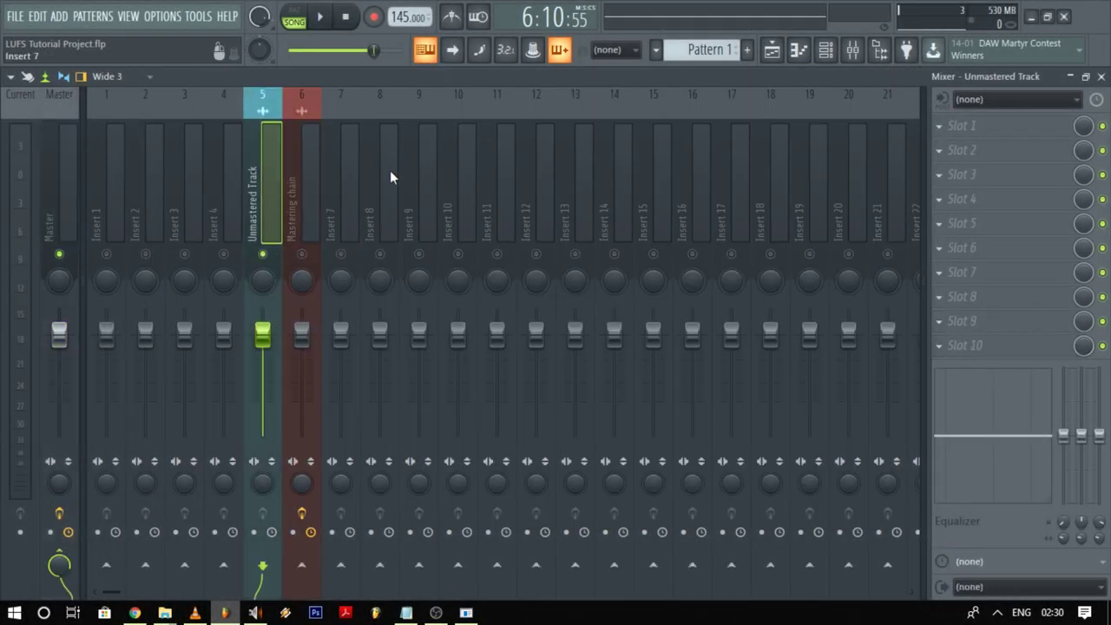
pyautogui.click(62, 210)
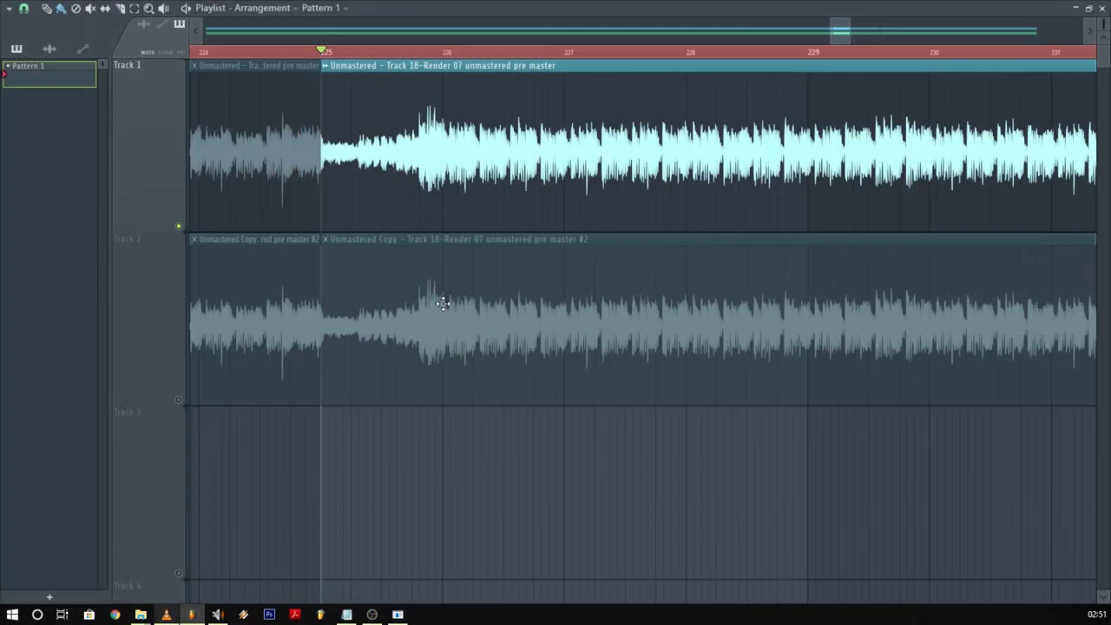
pyautogui.press('space')
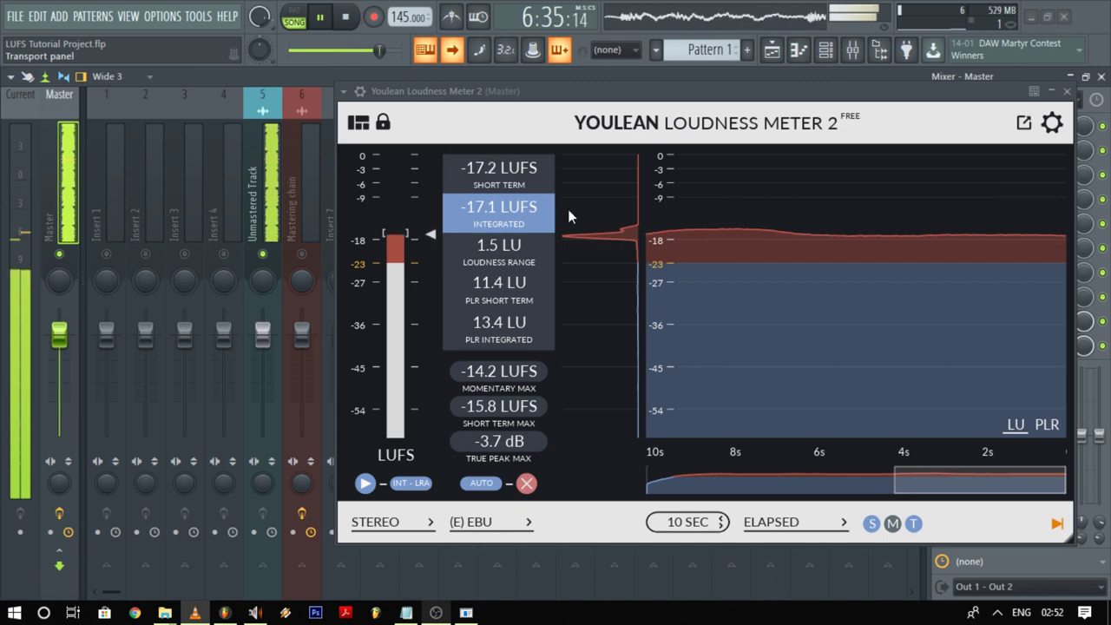
pyautogui.moveTo(738, 208)
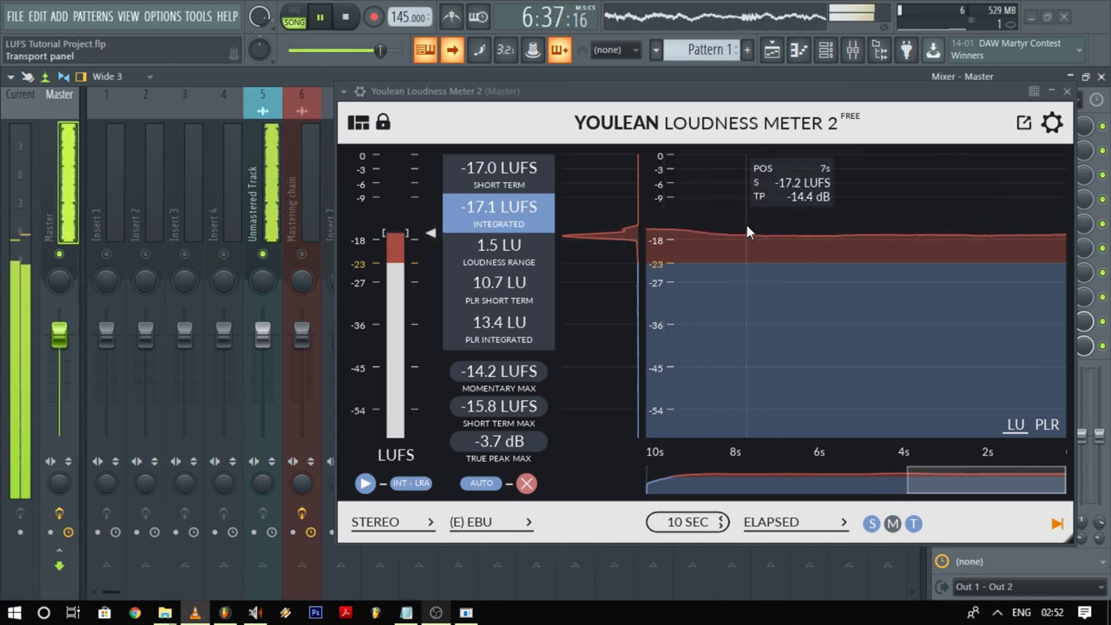
pyautogui.click(346, 17)
pyautogui.moveTo(579, 104); pyautogui.dragTo(400, 101)
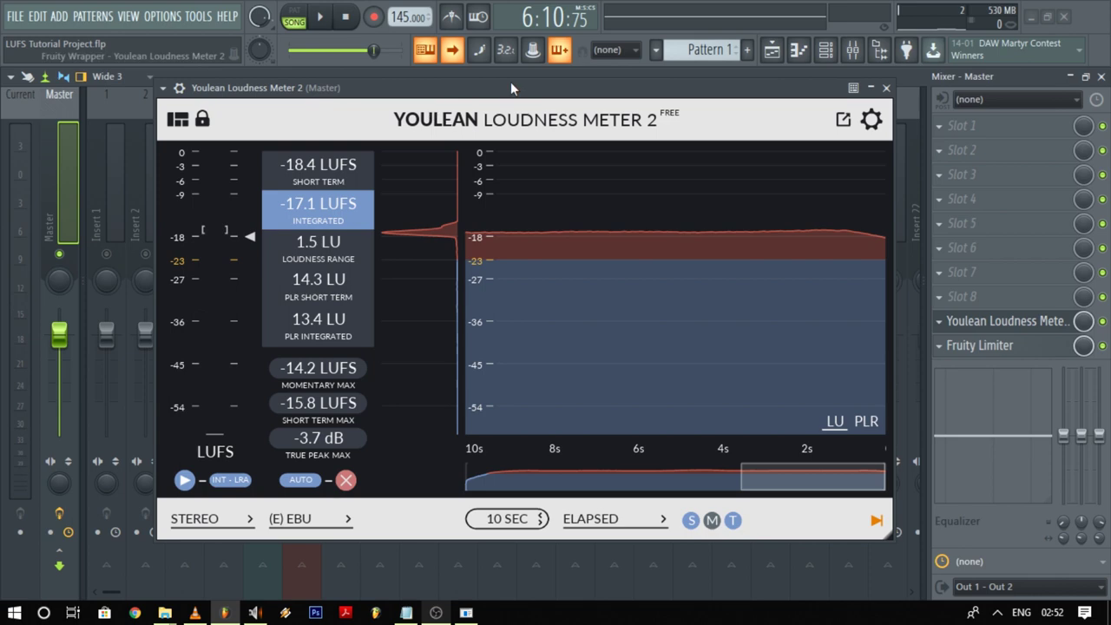
# Switch to the Notepad notes, enter -17.1 LUFS as the loudness of the unmastered track, and return to FL Studio.
pyautogui.click(406, 612)
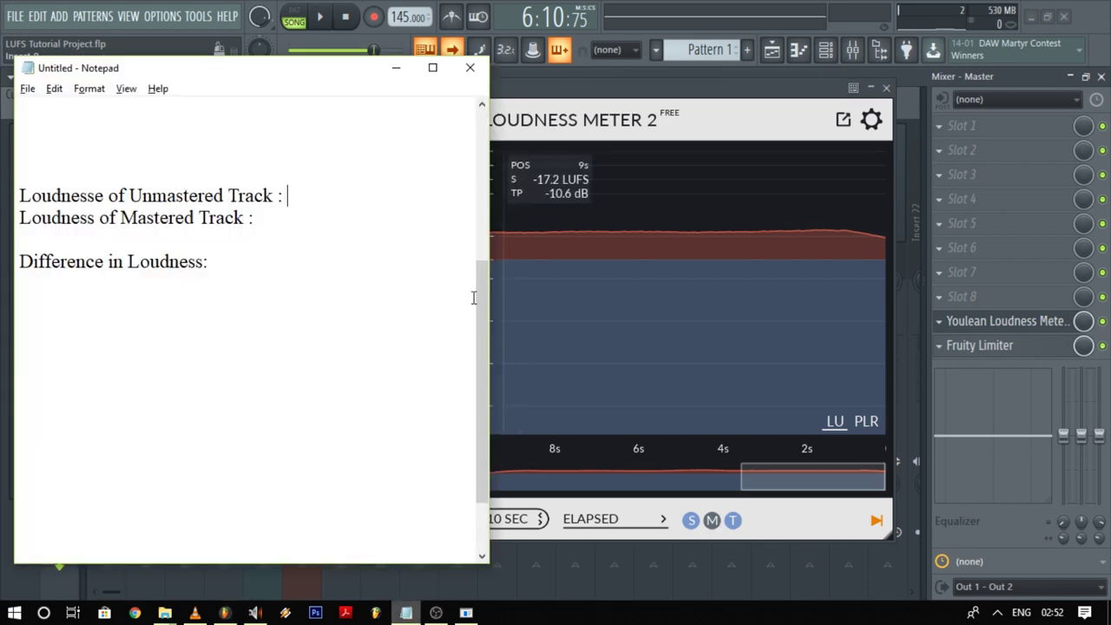
pyautogui.write('-17.1 L')
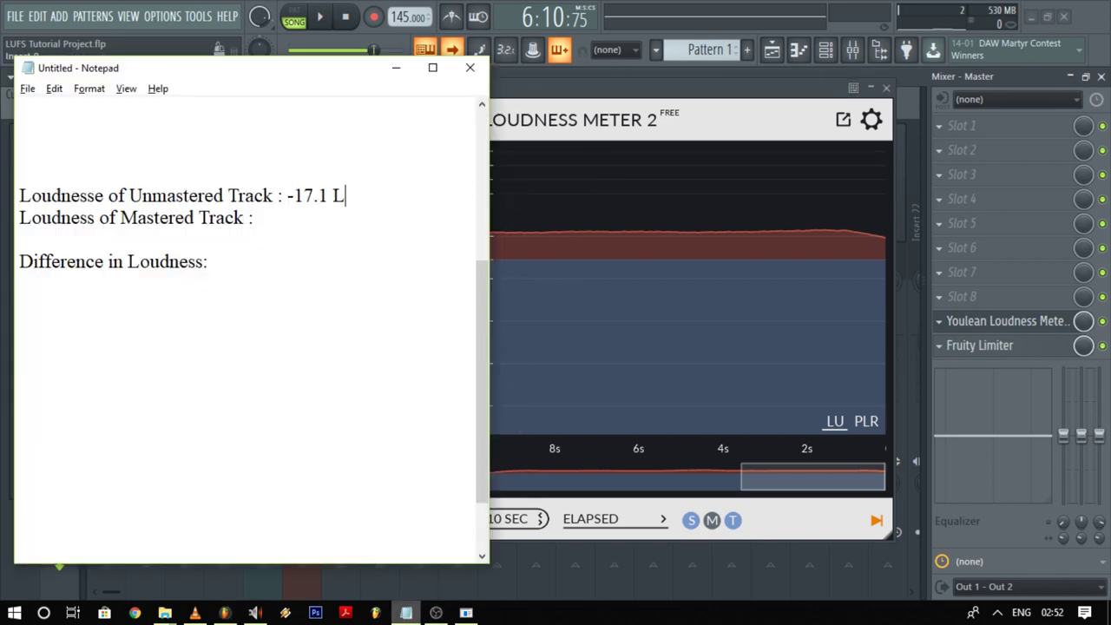
pyautogui.write('UFS')
pyautogui.hotkey('alt', 'Tab')
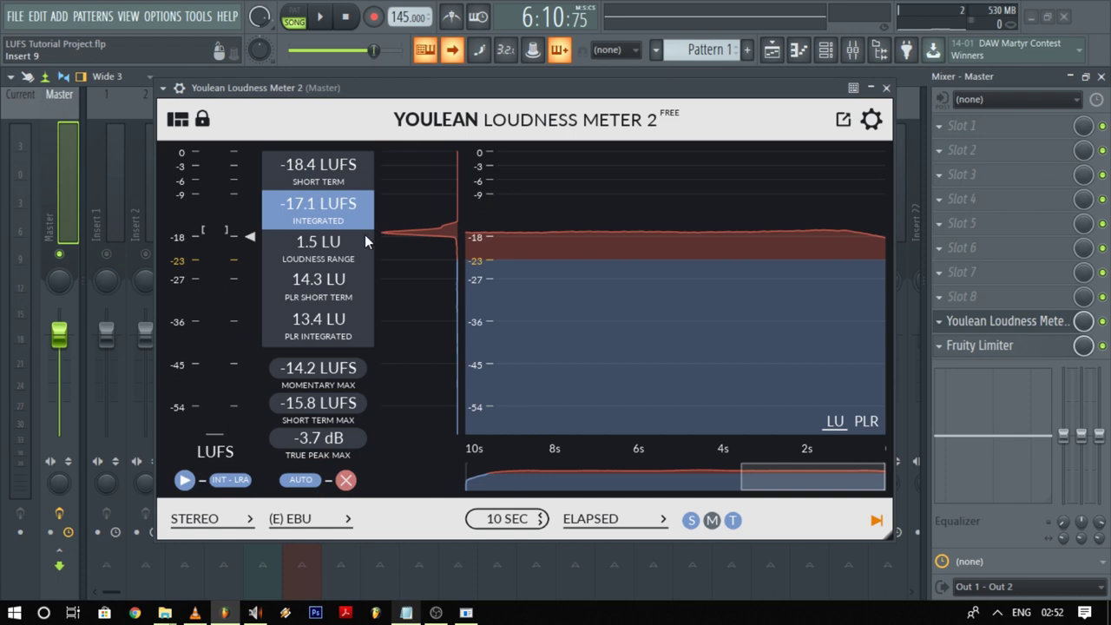
# Reset and close the Youlean Loudness Meter on the Master track, and solo the Mastering chain mixer track.
pyautogui.click(345, 481)
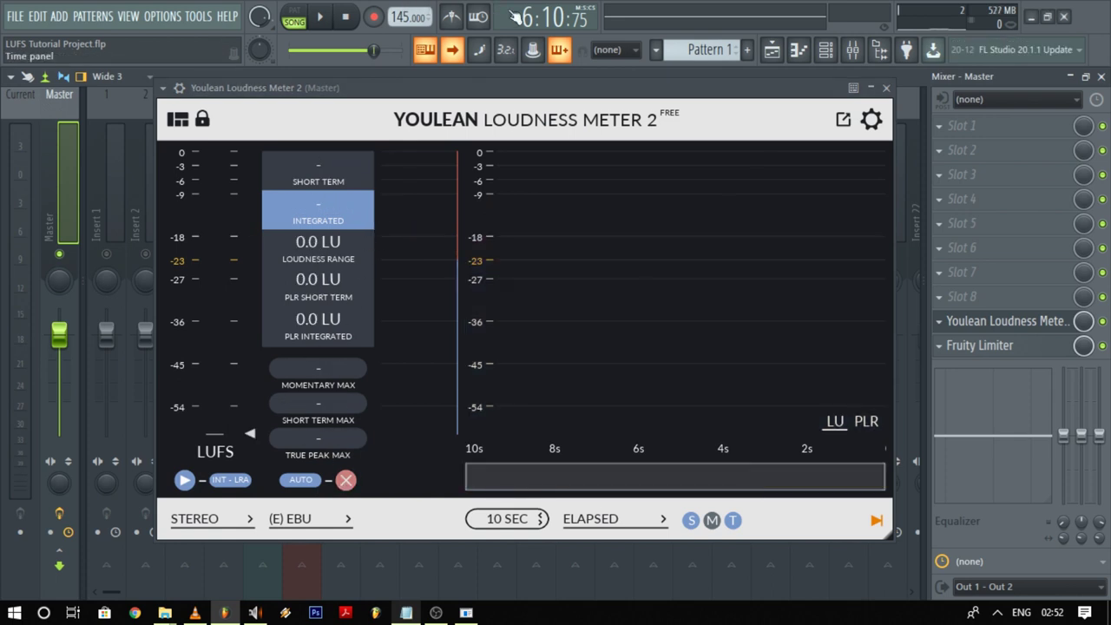
pyautogui.click(886, 88)
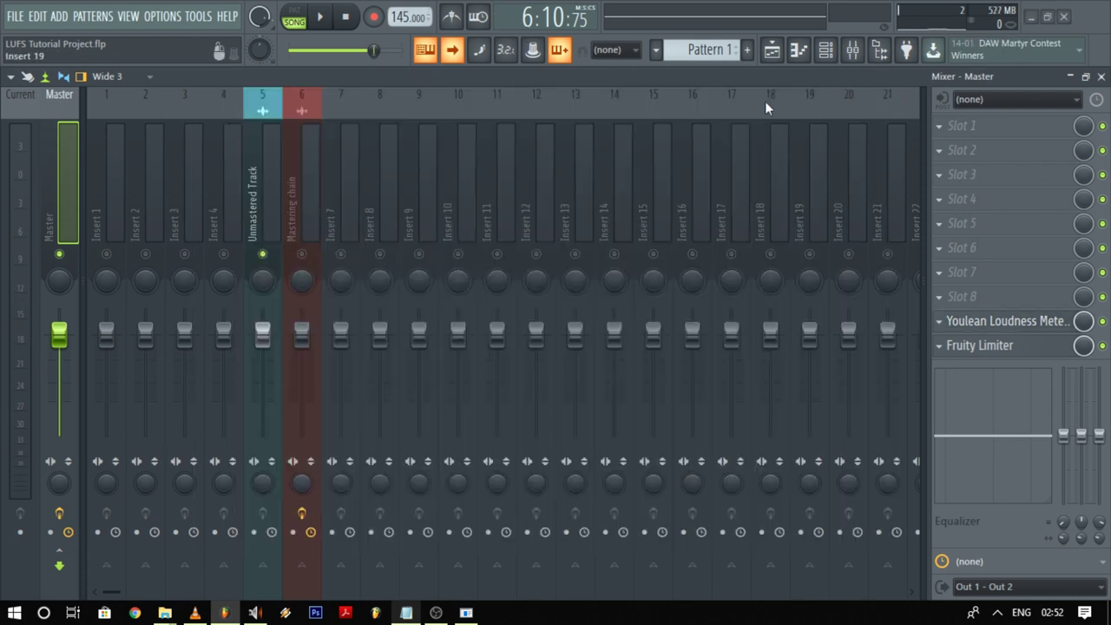
pyautogui.click(293, 205)
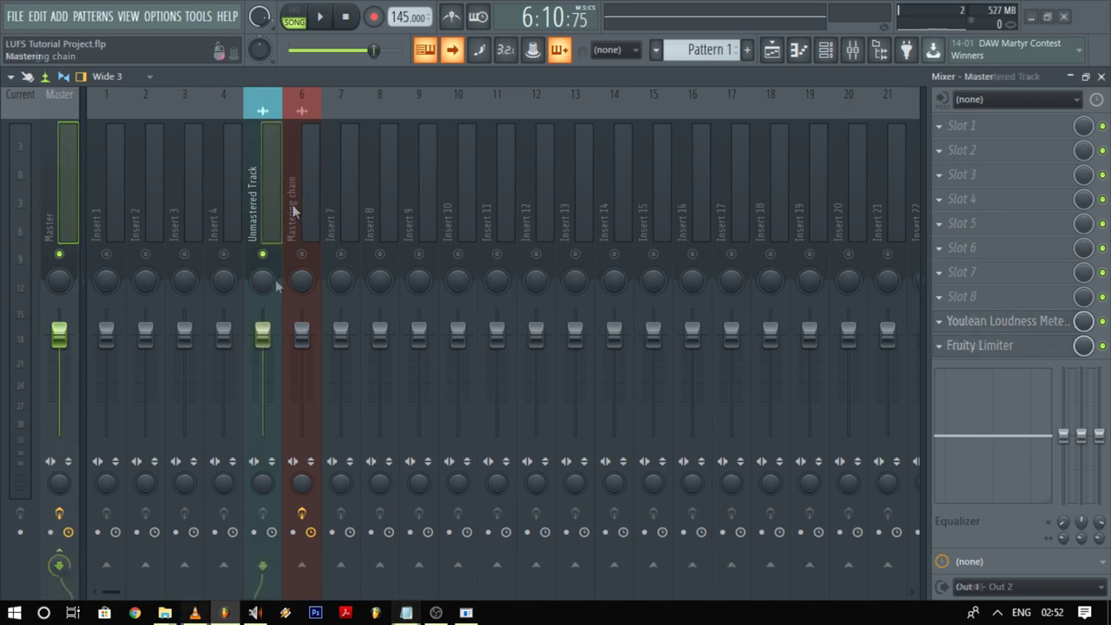
pyautogui.rightClick(302, 255)
pyautogui.click(309, 136)
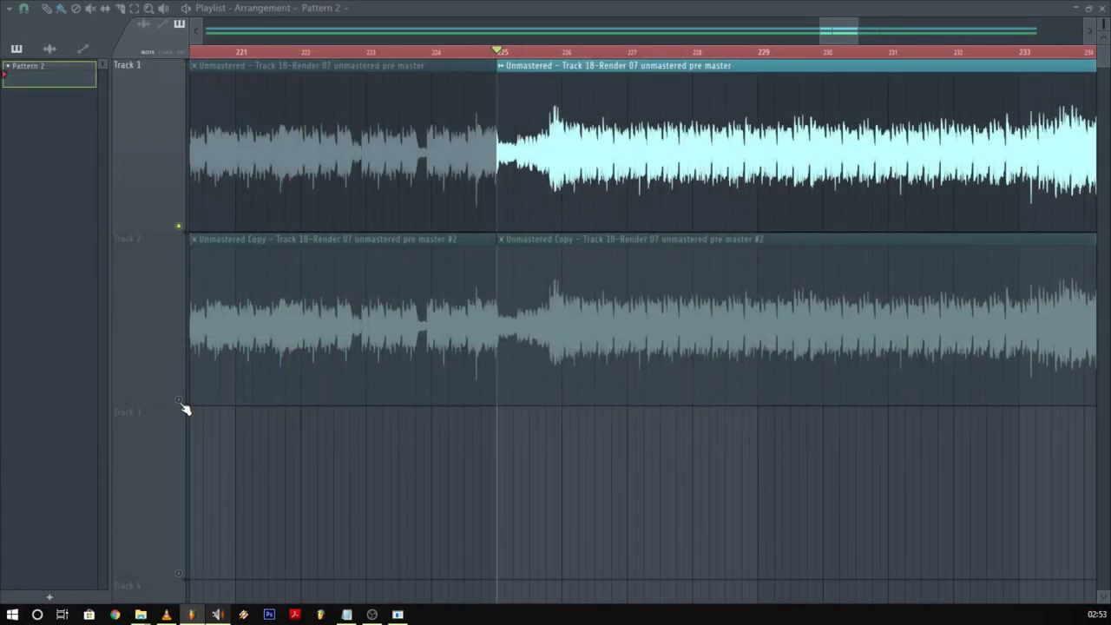
# Play the Unmastered Copy clip on playlist Track 2 through the mastering chain, measure its integrated loudness with the Master track's meter, and stop playback.
pyautogui.click(426, 266)
pyautogui.scroll(-3, 521, 289)
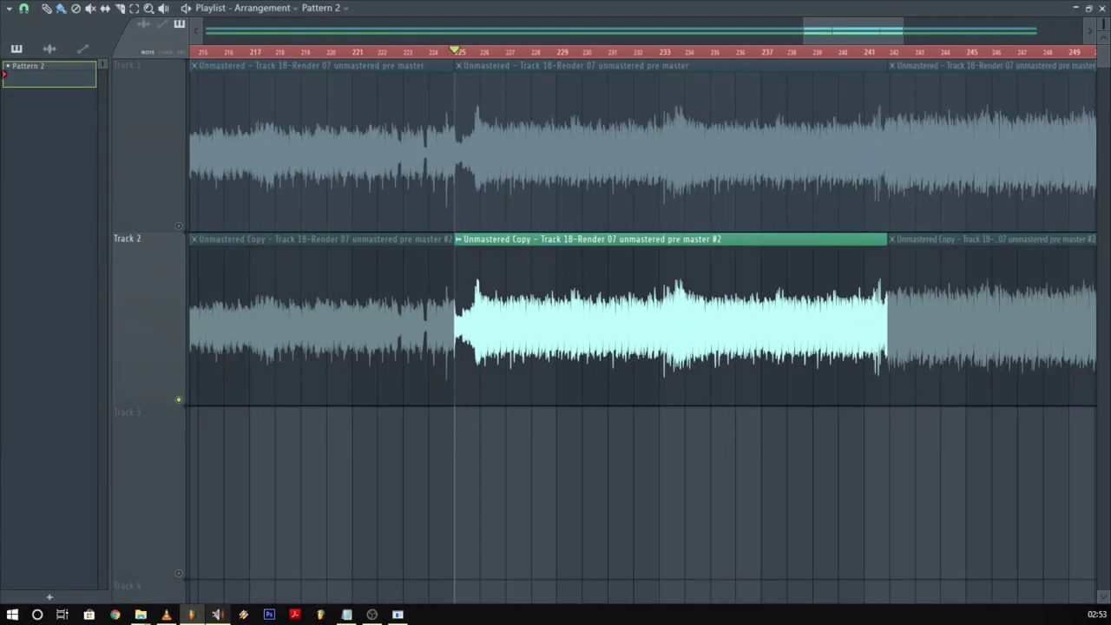
pyautogui.press('space')
pyautogui.scroll(2, 806, 379)
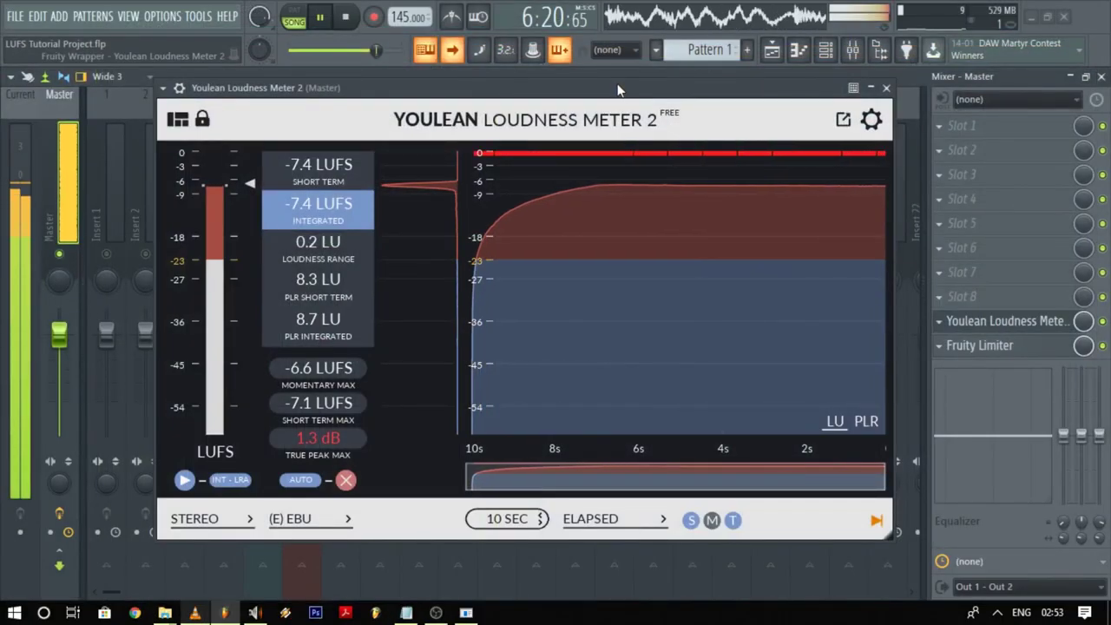
pyautogui.moveTo(619, 91); pyautogui.dragTo(792, 109)
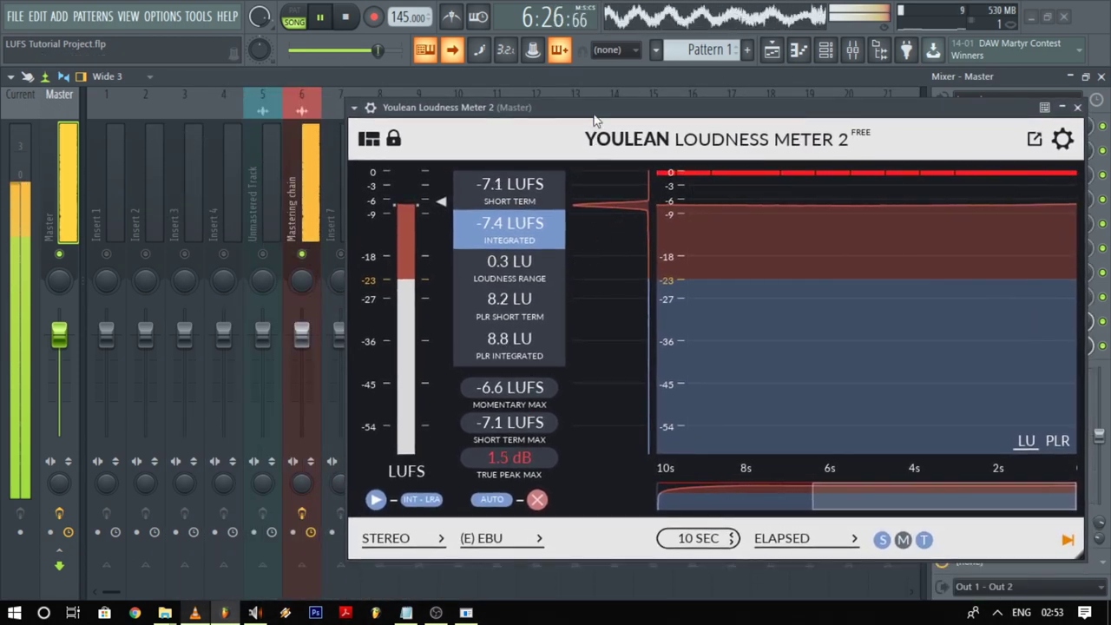
pyautogui.moveTo(594, 115); pyautogui.dragTo(591, 95)
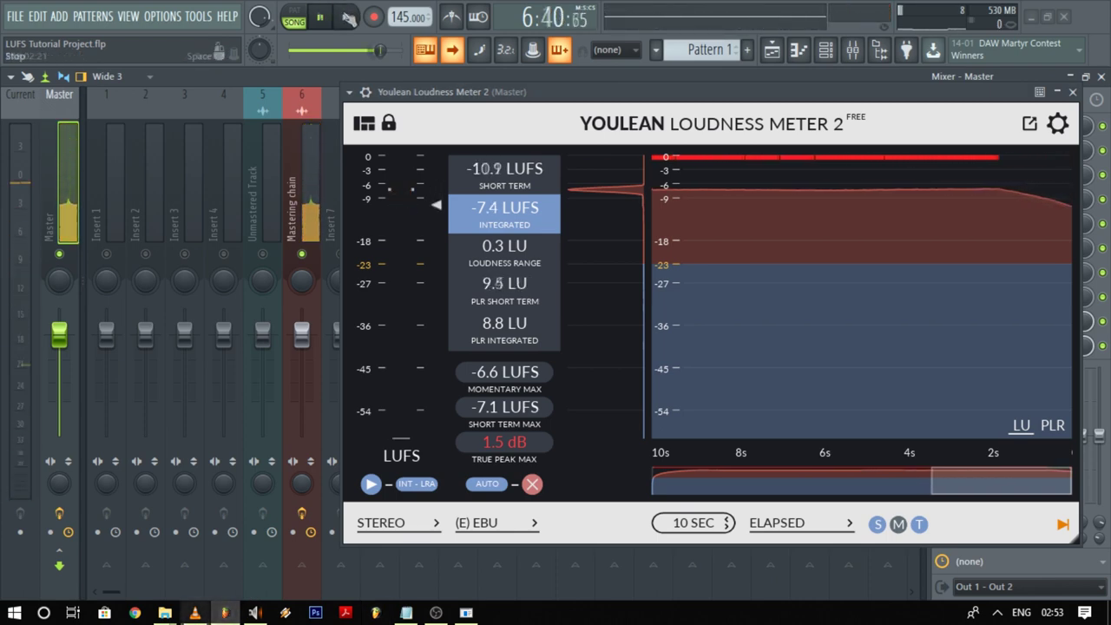
pyautogui.press('space')
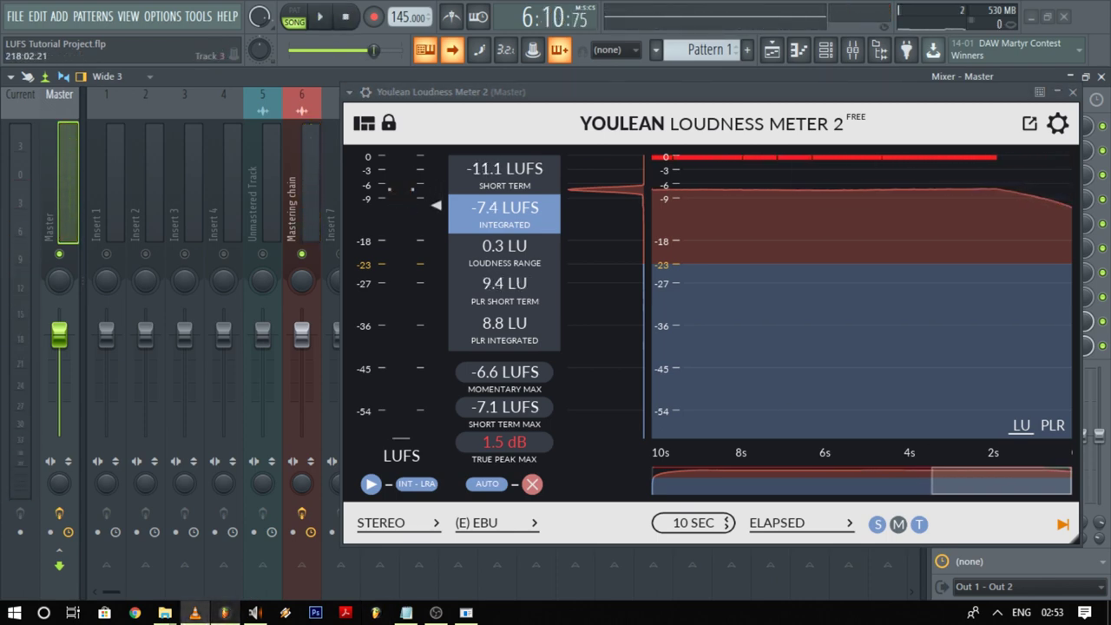
pyautogui.moveTo(798, 85); pyautogui.dragTo(793, 85)
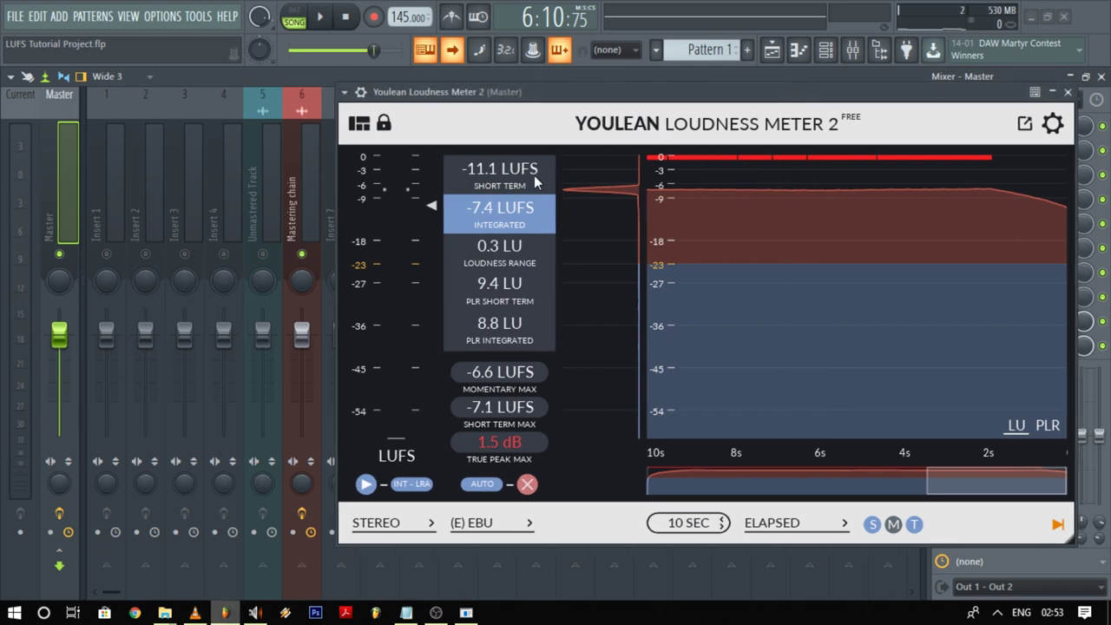
# Switch to the Notepad notes, enter -7.4 LUFS as the loudness of the mastered track, and launch Calculator.
pyautogui.click(406, 611)
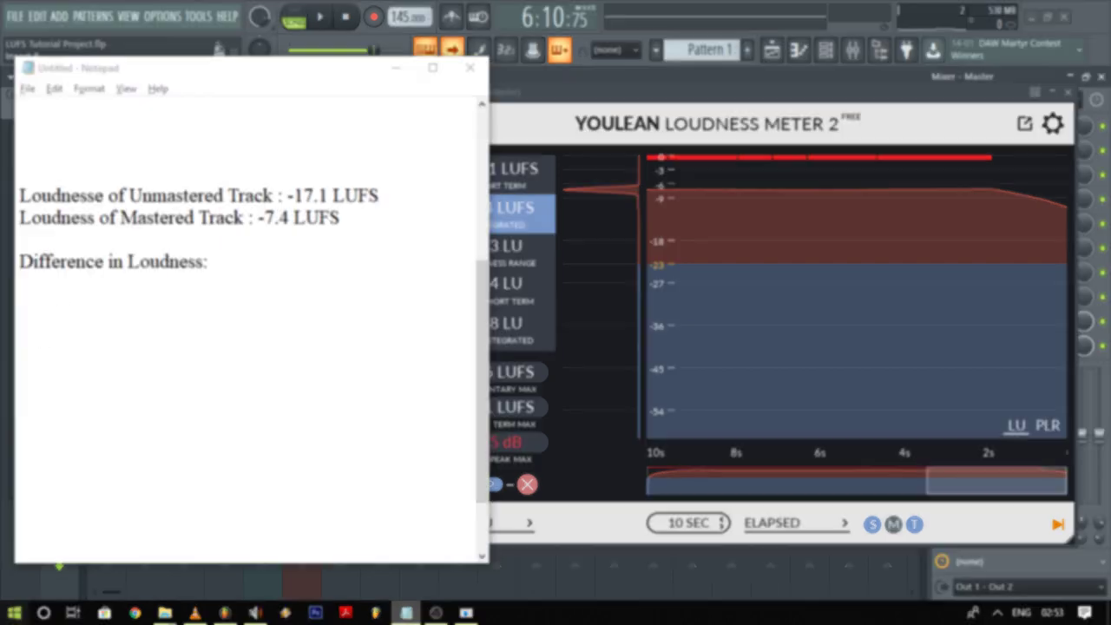
pyautogui.click(14, 611)
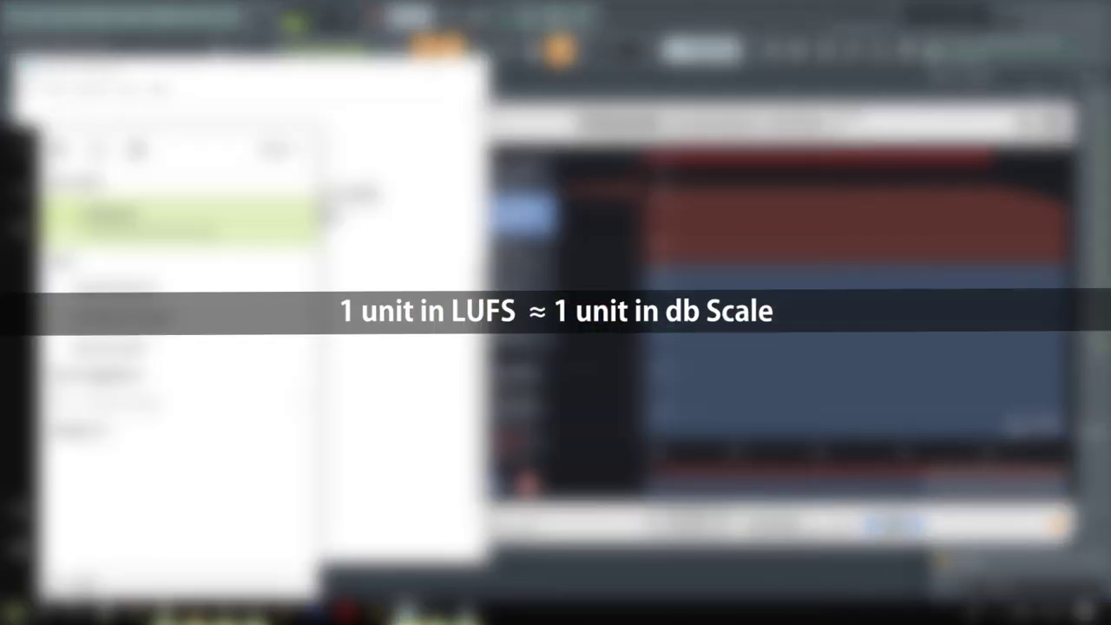
pyautogui.press('Return')
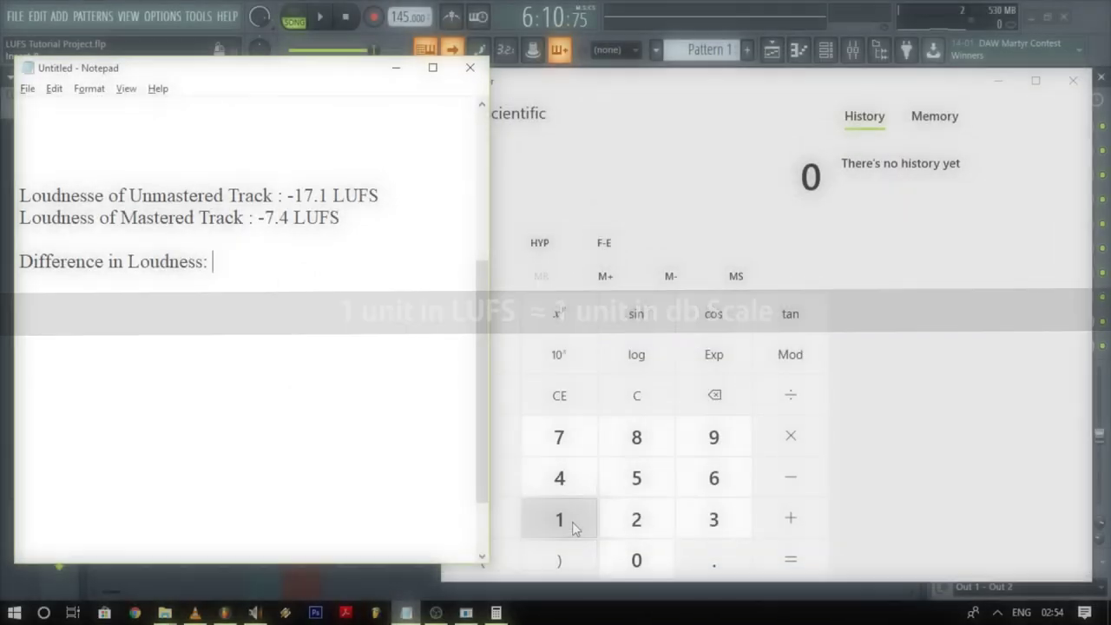
# Calculate the loudness difference in Calculator by subtracting 7.4 from 17.1.
pyautogui.click(572, 522)
pyautogui.click(561, 445)
pyautogui.click(698, 551)
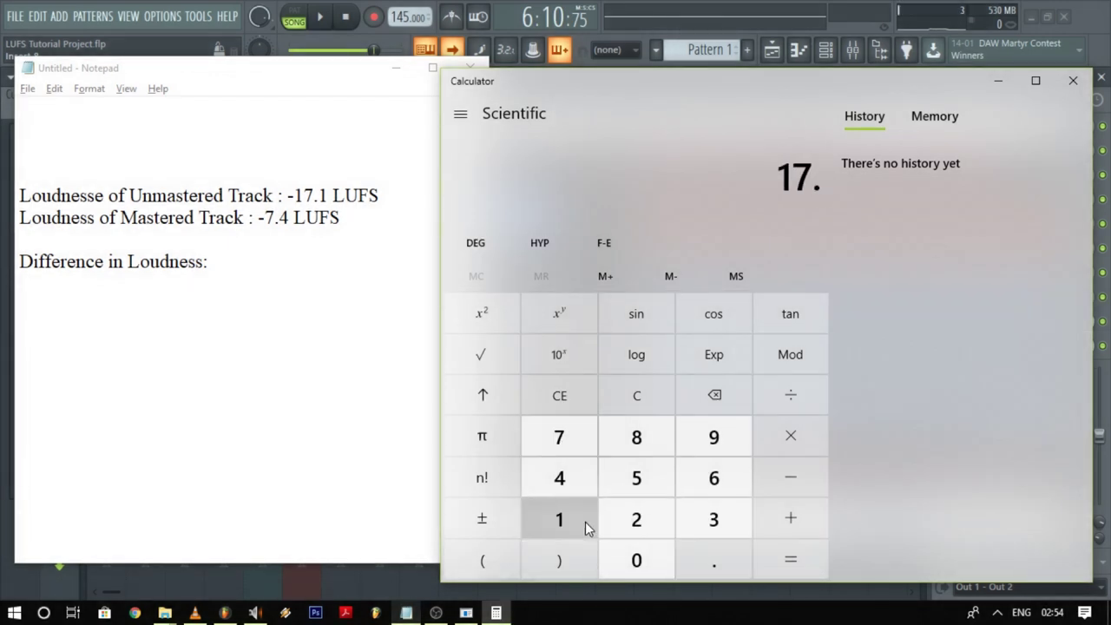
pyautogui.click(793, 474)
pyautogui.click(573, 438)
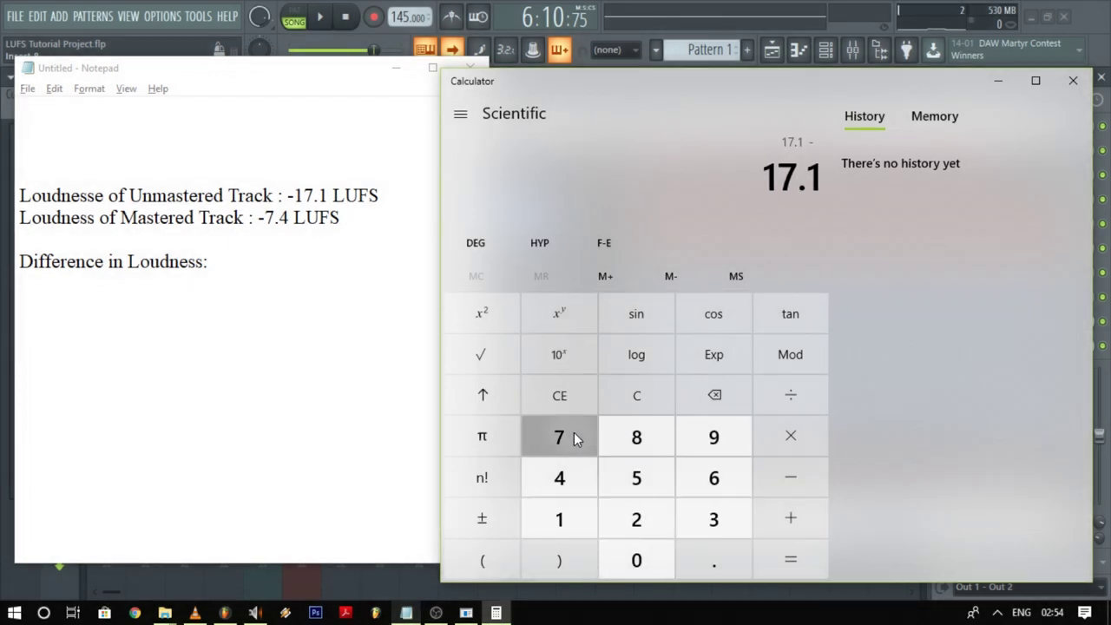
pyautogui.click(683, 559)
pyautogui.click(590, 486)
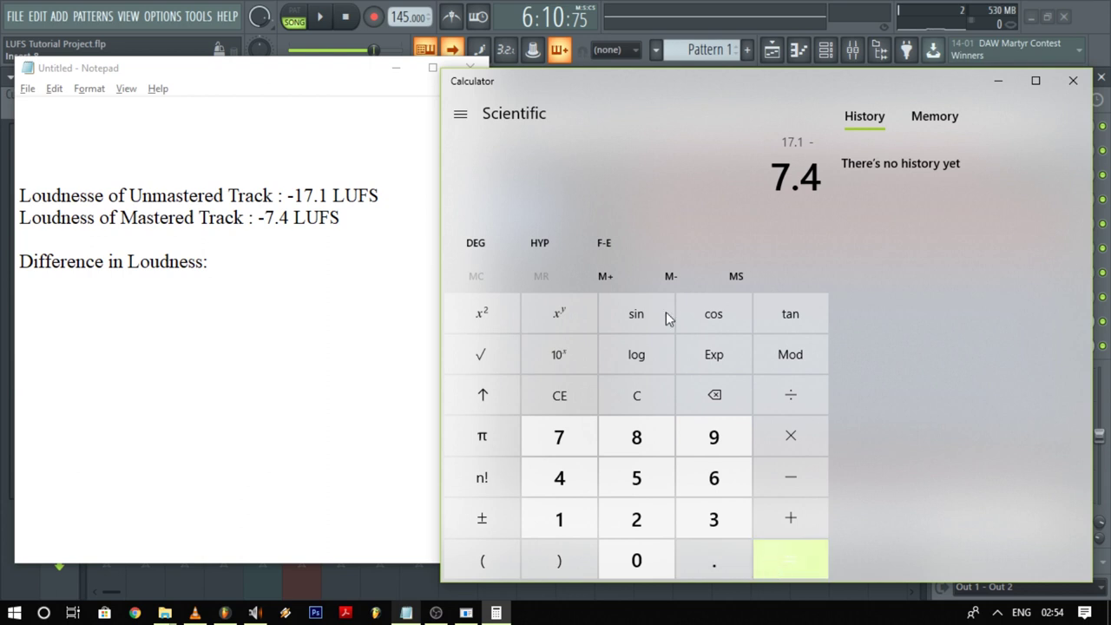
pyautogui.press('Return')
# Enter 9.7 as the Difference in Loudness in the Notepad notes.
pyautogui.click(303, 264)
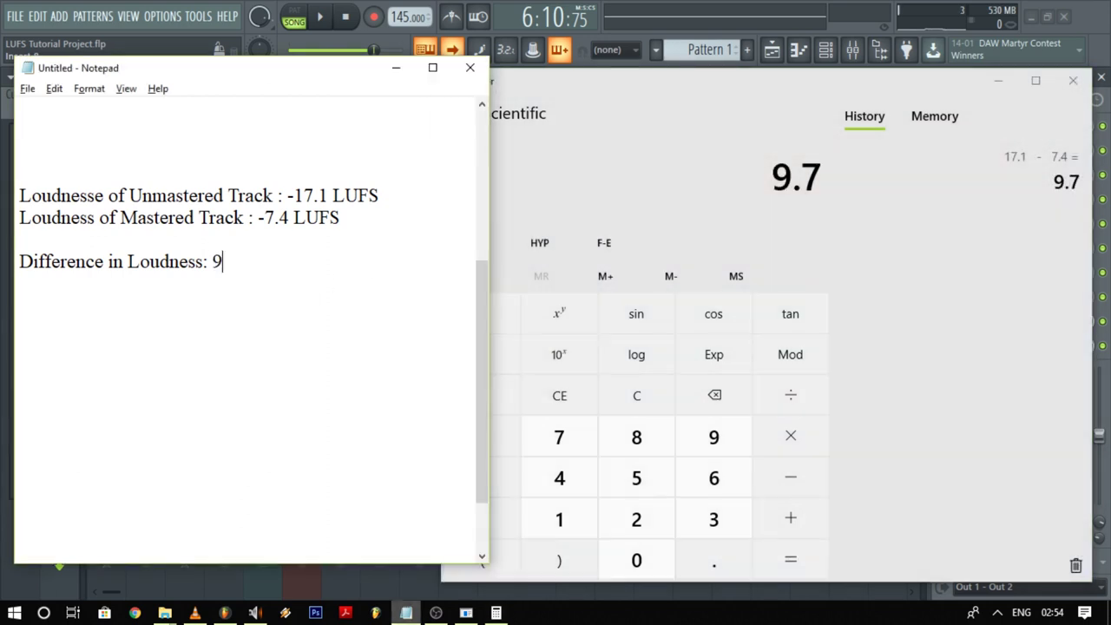
pyautogui.write('9.')
pyautogui.press('Return')
pyautogui.press('Return')
pyautogui.press('Return')
pyautogui.press('Return')
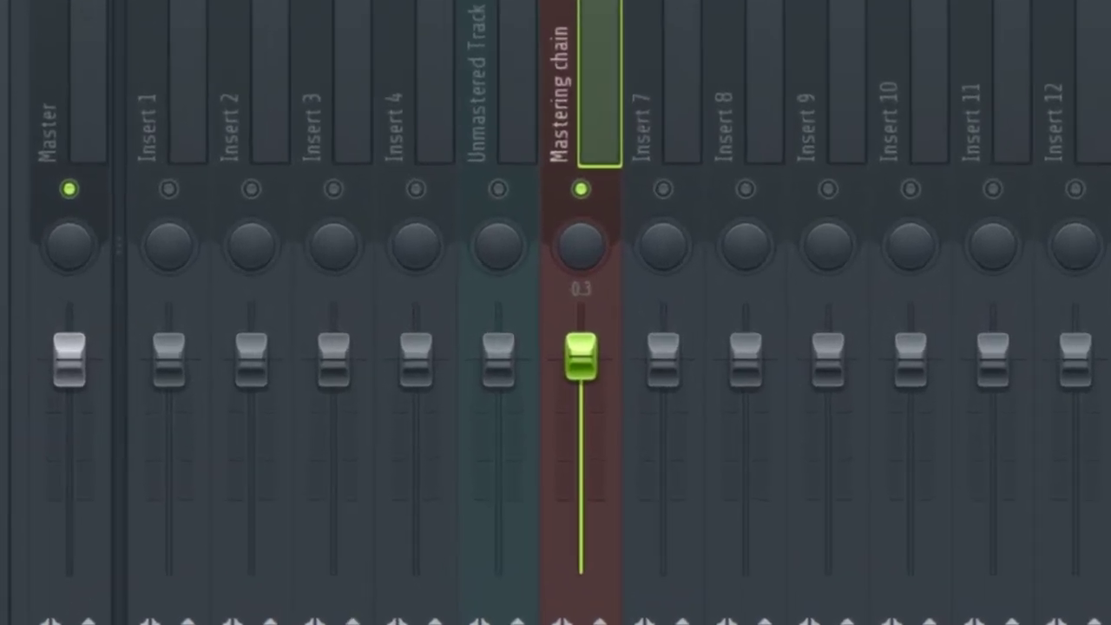
# Lower the Mastering chain mixer track's volume fader to -9.7 dB in FL Studio.
pyautogui.moveTo(581, 364); pyautogui.dragTo(576, 447)
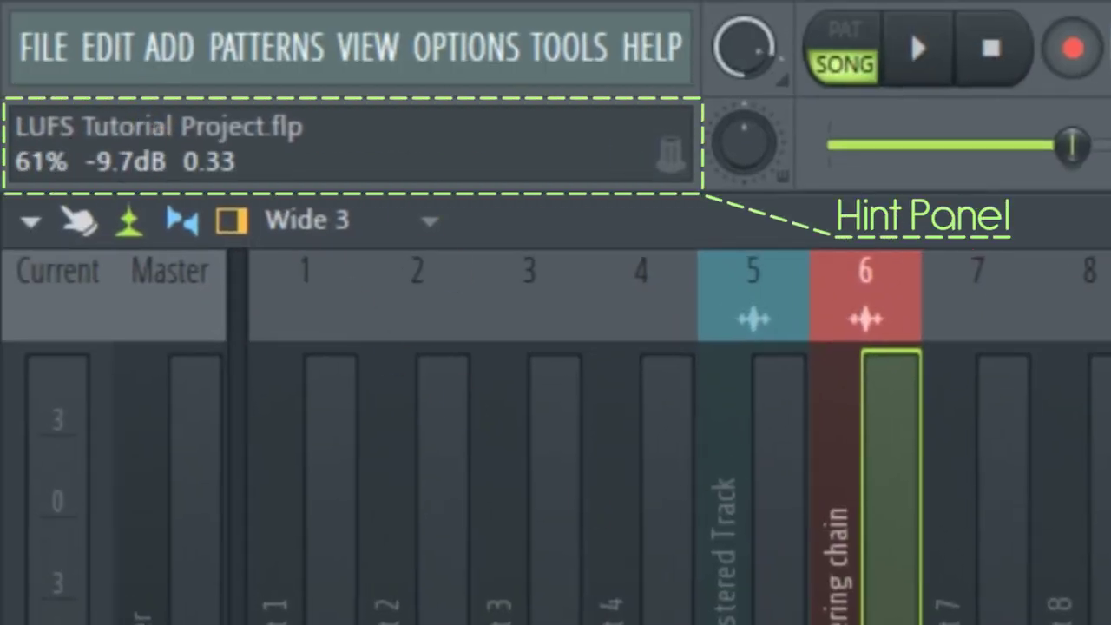
# Try the Wide 2 mixer layout, restore Wide 3, and select the Unmastered Track and Mastering chain mixer tracks in turn.
pyautogui.click(384, 224)
pyautogui.click(175, 223)
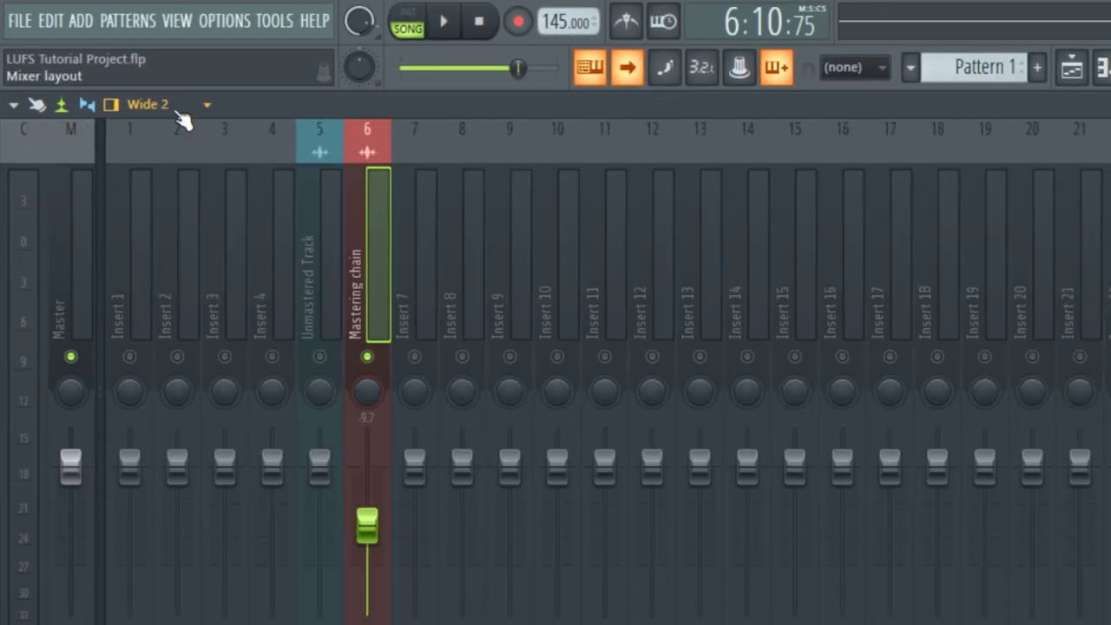
pyautogui.click(178, 106)
pyautogui.click(148, 246)
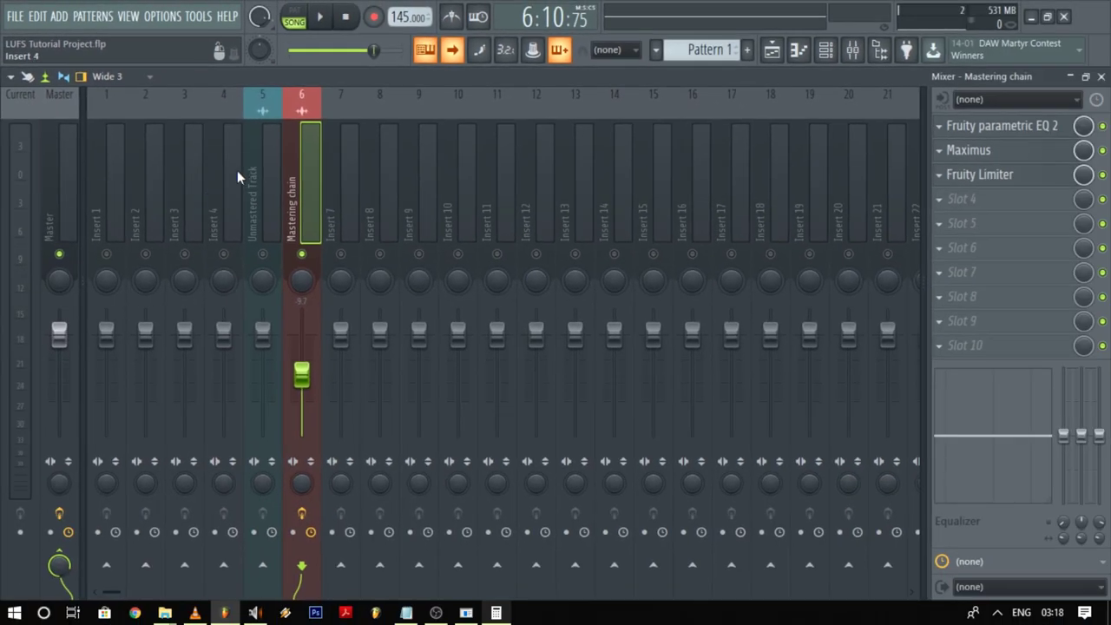
pyautogui.click(266, 213)
pyautogui.click(297, 217)
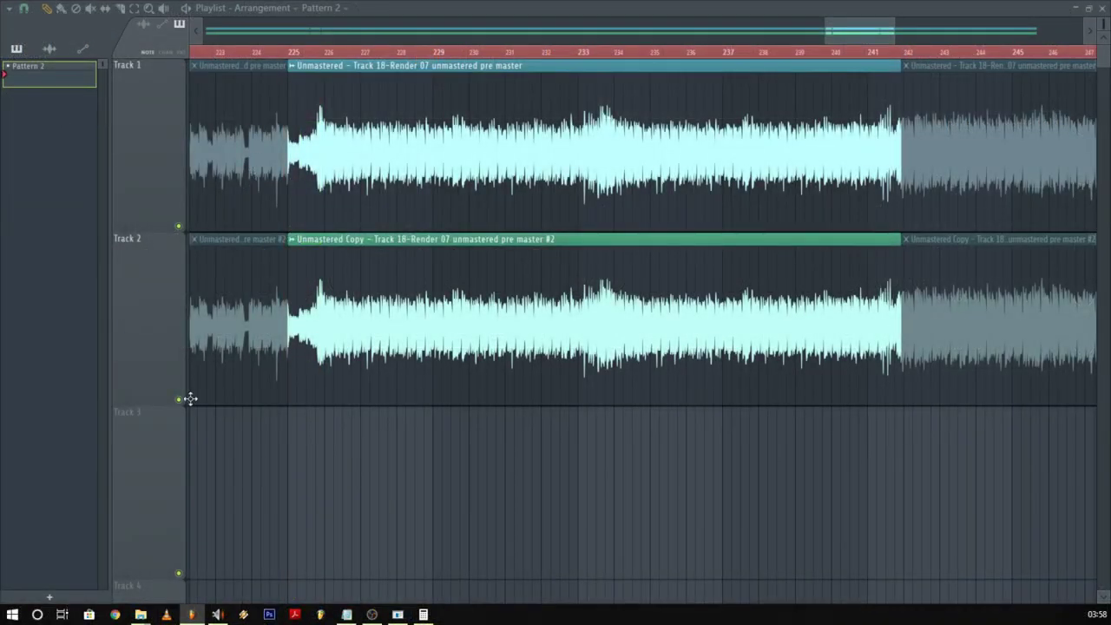
# Mute Track 2 in the playlist and listen to the unmastered clip on Track 1 from bar 225.
pyautogui.click(179, 399)
pyautogui.moveTo(285, 120); pyautogui.dragTo(524, 382)
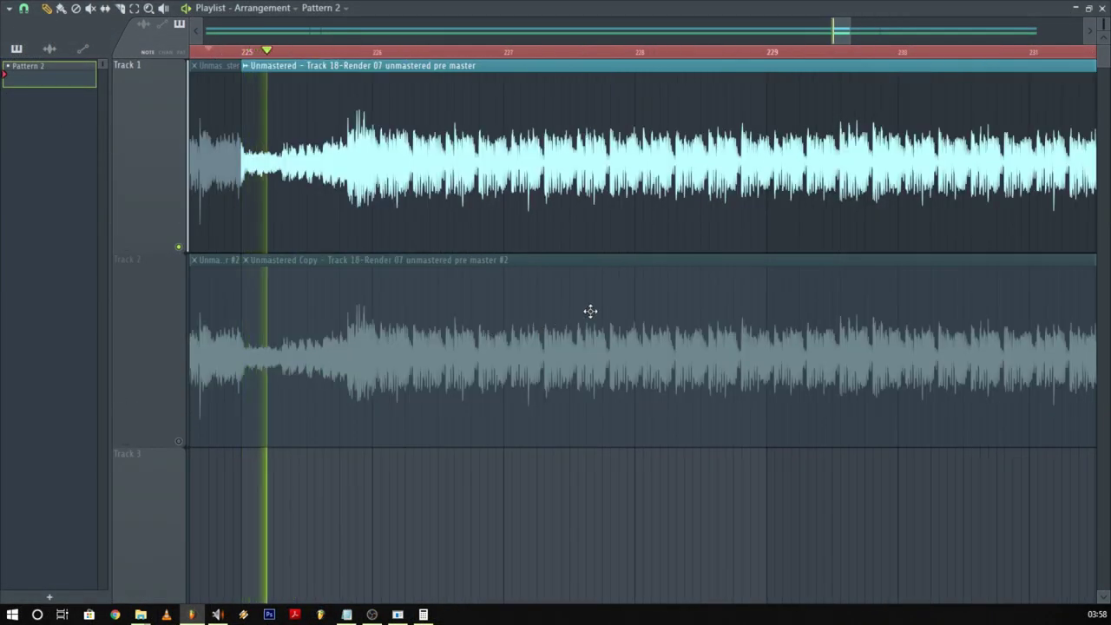
pyautogui.scroll(-3, 398, 308)
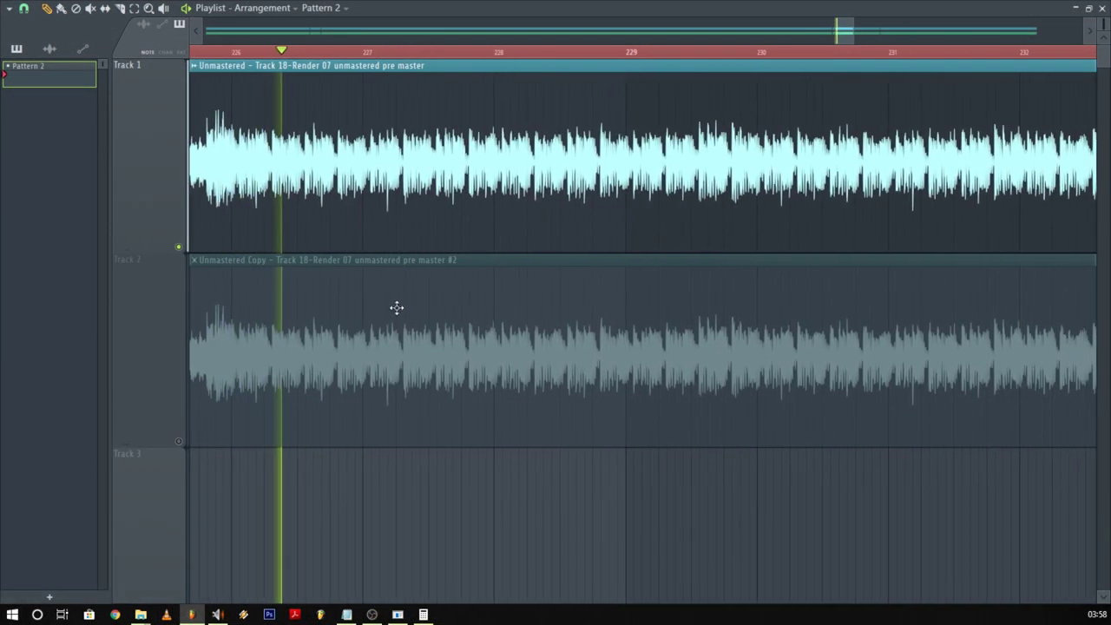
pyautogui.scroll(-2, 398, 308)
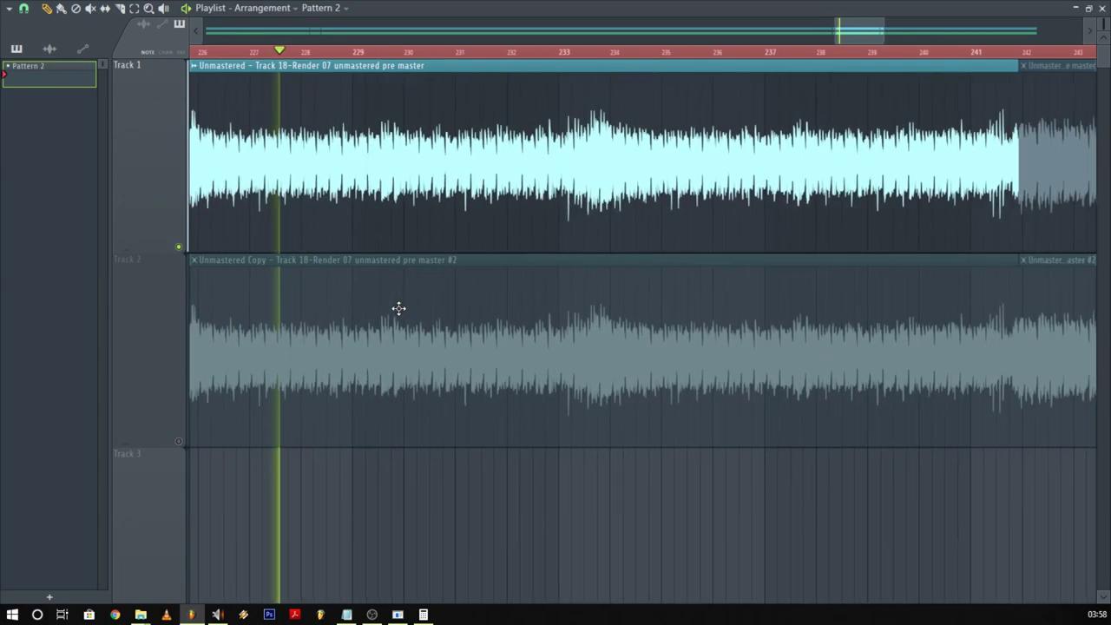
pyautogui.scroll(-3, 398, 308)
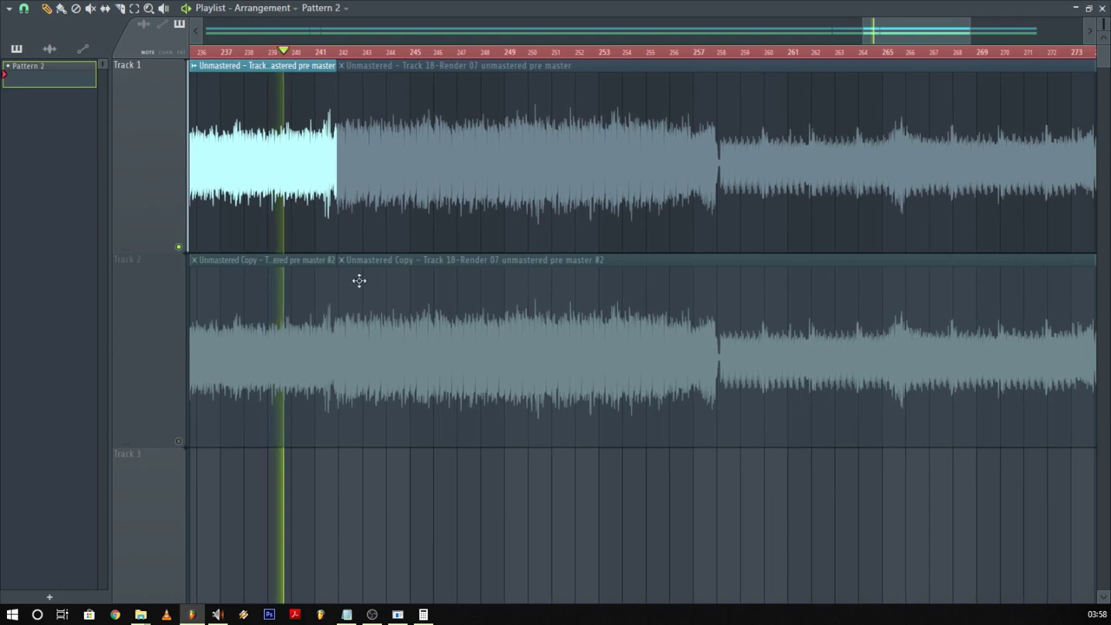
pyautogui.scroll(3, 571, 428)
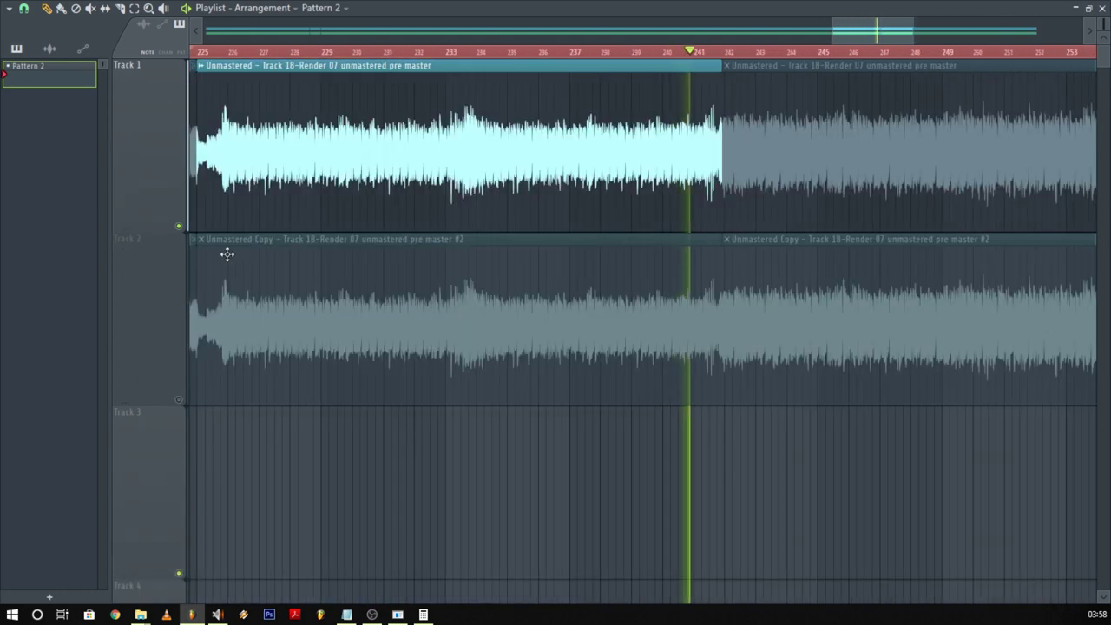
# Alternate the solo between Track 2 and Track 1 during playback to compare the compressed and unmastered versions.
pyautogui.rightClick(181, 400)
pyautogui.press('space')
pyautogui.scroll(2, 226, 385)
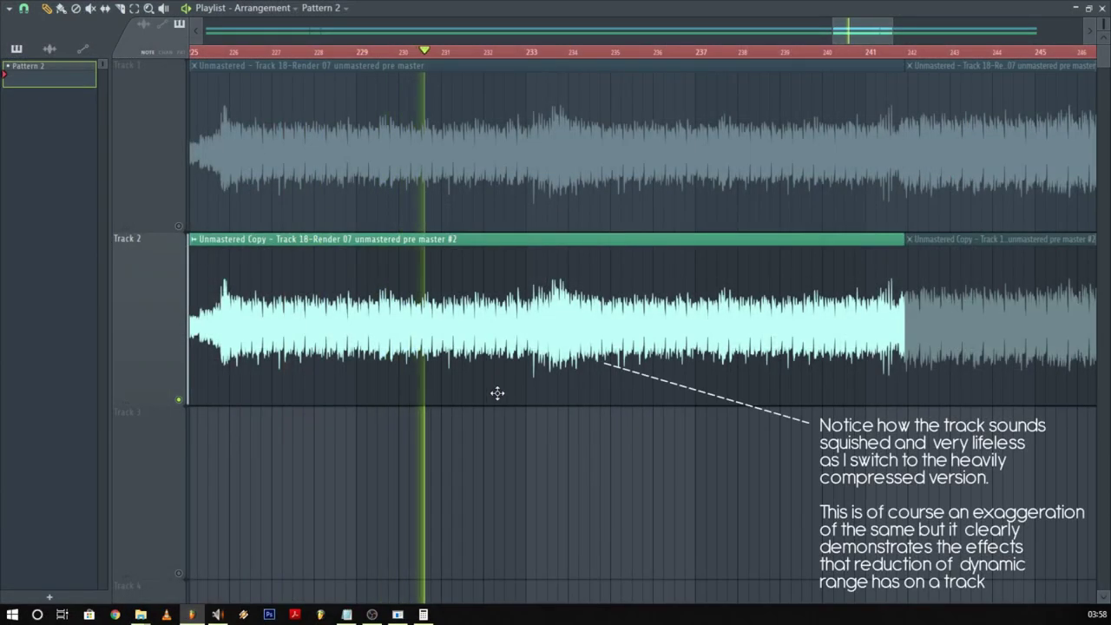
pyautogui.click(180, 227)
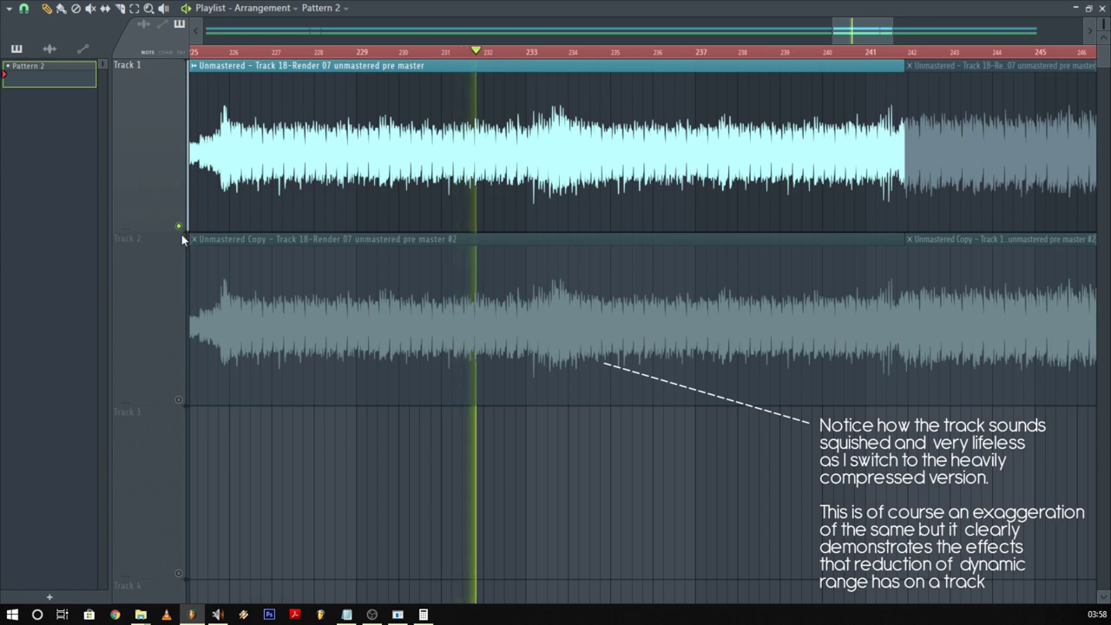
pyautogui.keyDown('ctrl'); pyautogui.click(179, 400); pyautogui.keyUp('ctrl')
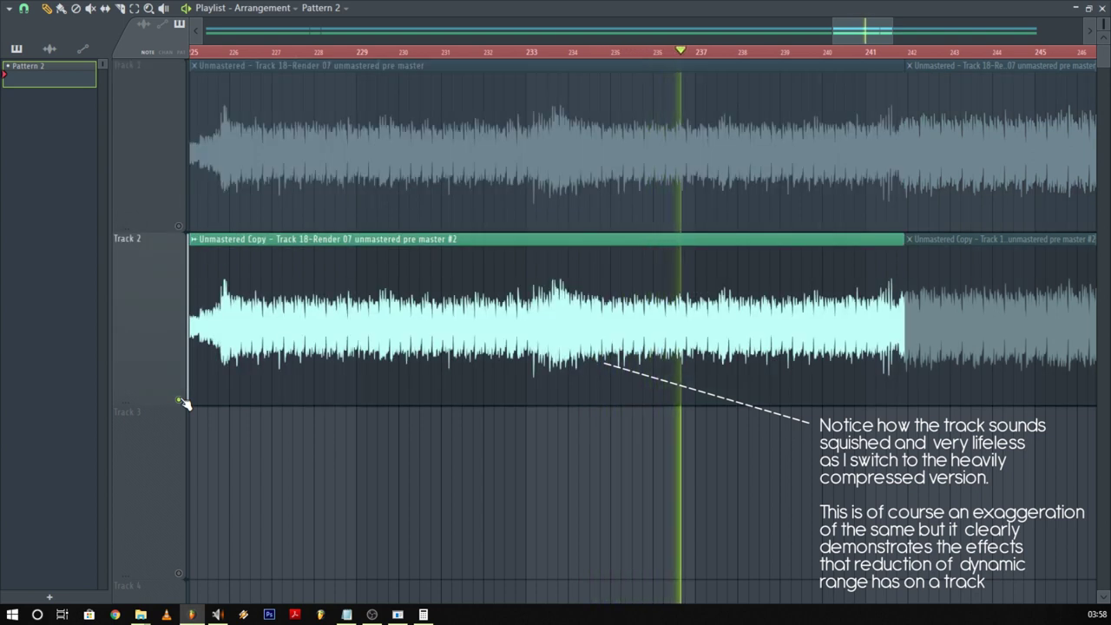
pyautogui.keyDown('ctrl'); pyautogui.click(178, 227); pyautogui.keyUp('ctrl')
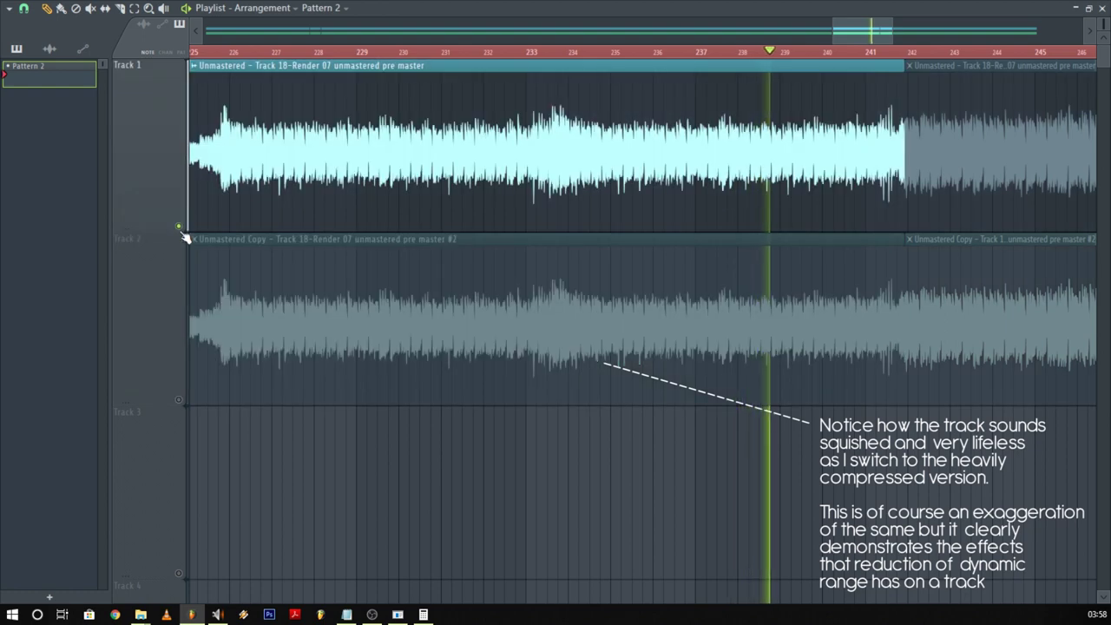
pyautogui.keyDown('ctrl'); pyautogui.click(179, 401); pyautogui.keyUp('ctrl')
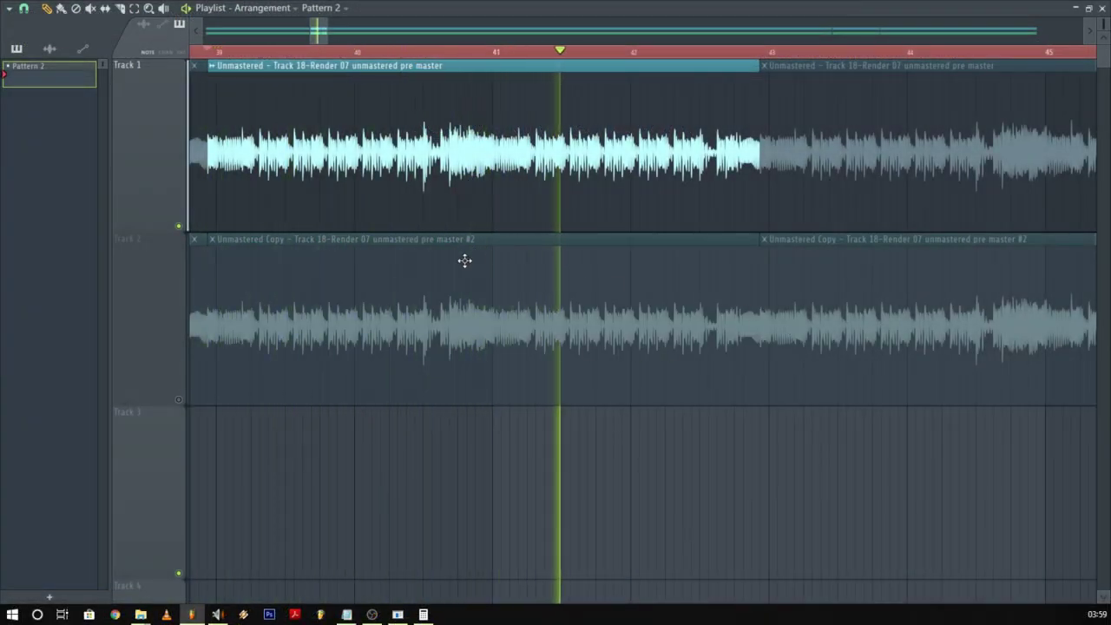
# Compare both versions in the section from bar 39 by soloing Track 2 and Track 1 in turn and restarting playback.
pyautogui.press('space')
pyautogui.keyDown('ctrl'); pyautogui.click(179, 401); pyautogui.keyUp('ctrl')
pyautogui.press('space')
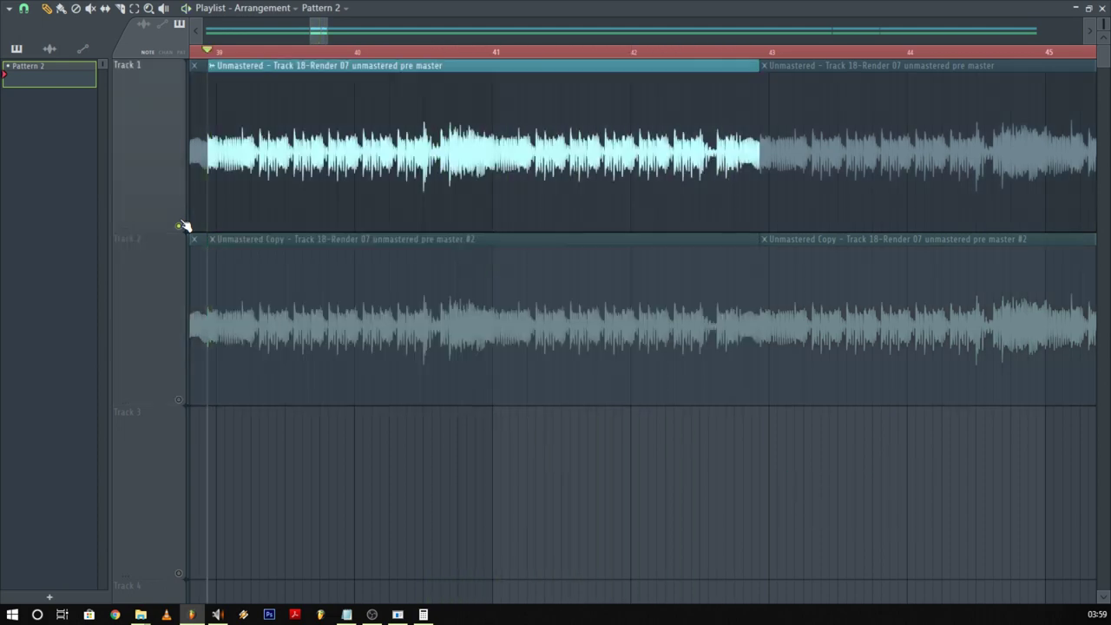
pyautogui.keyDown('ctrl'); pyautogui.click(180, 226); pyautogui.keyUp('ctrl')
pyautogui.press('space')
pyautogui.press('space')
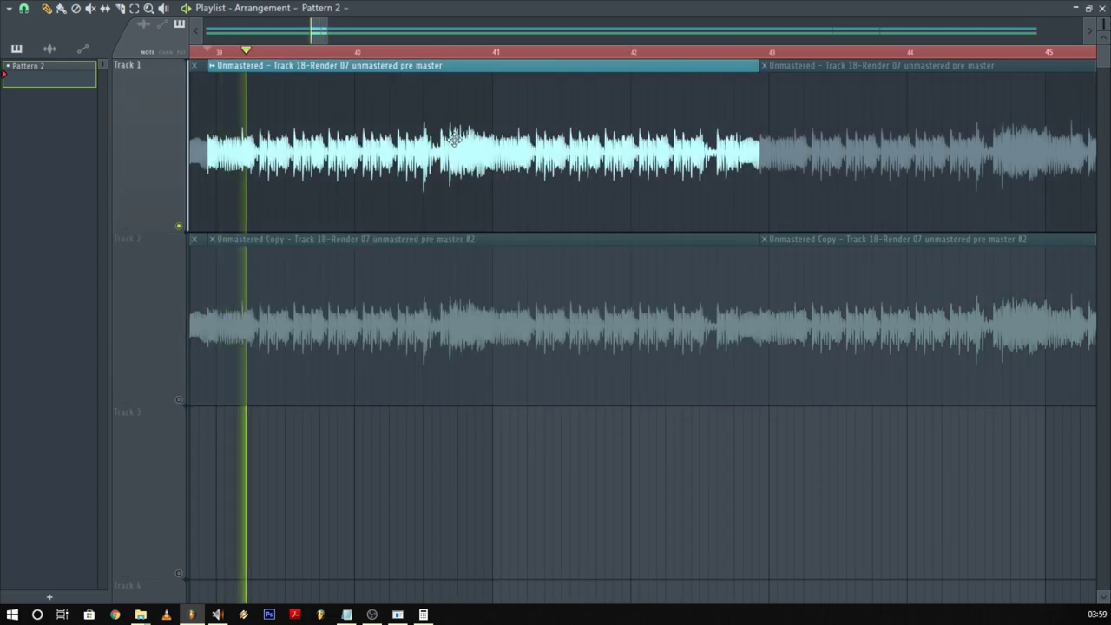
pyautogui.scroll(2, 432, 140)
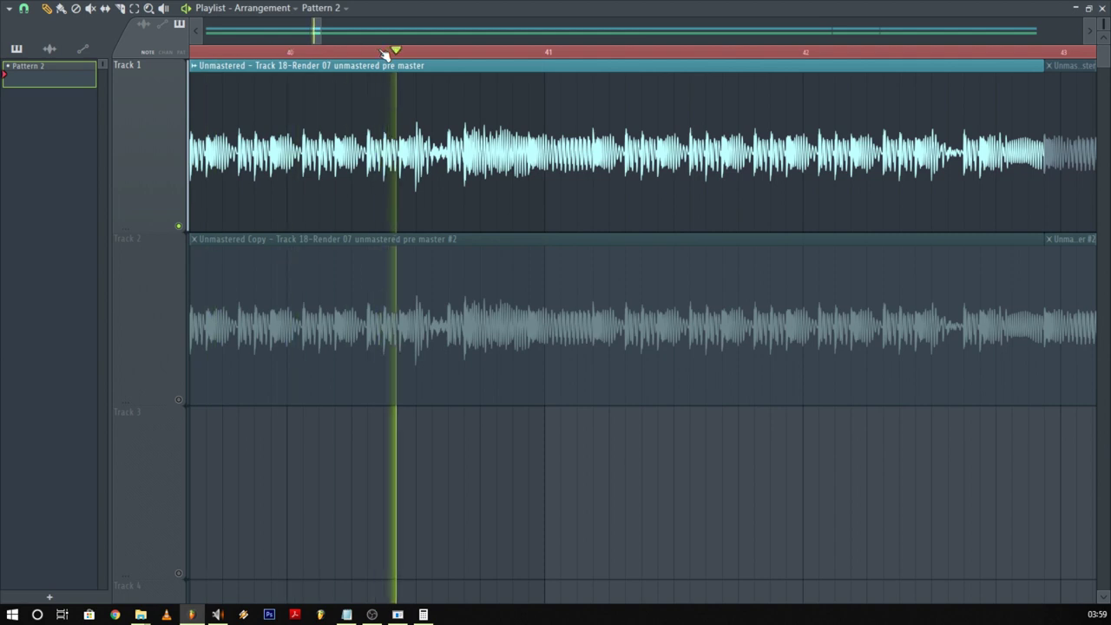
# Set the playback start just after bar 40 and compare both versions by soloing Track 2, then Track 1, restarting playback for each.
pyautogui.click(353, 52)
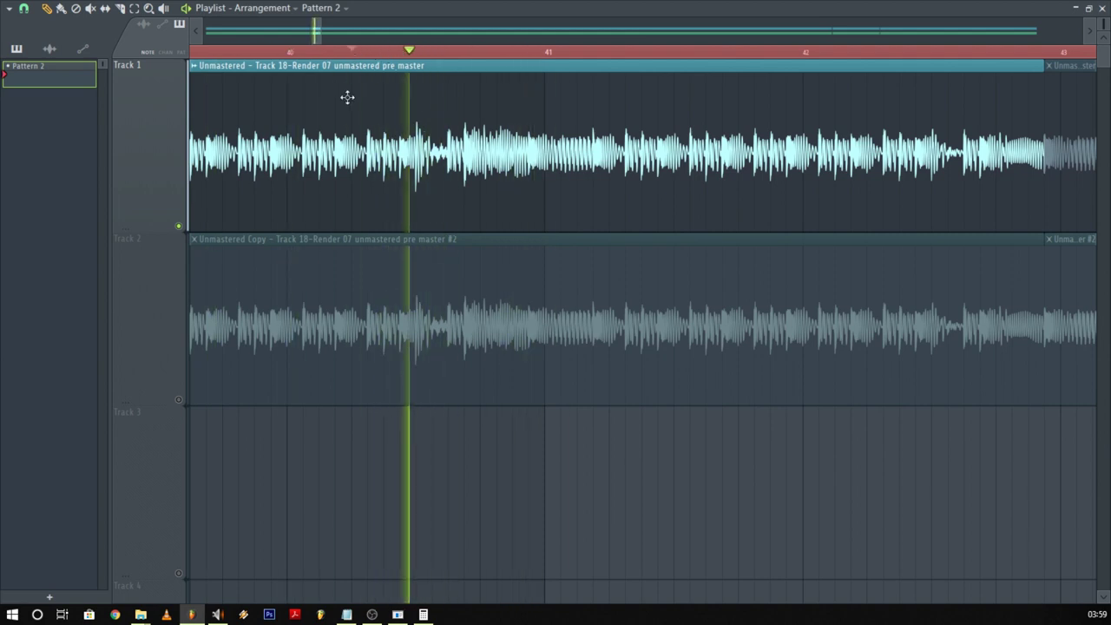
pyautogui.keyDown('ctrl'); pyautogui.click(179, 400); pyautogui.keyUp('ctrl')
pyautogui.press('space')
pyautogui.press('space')
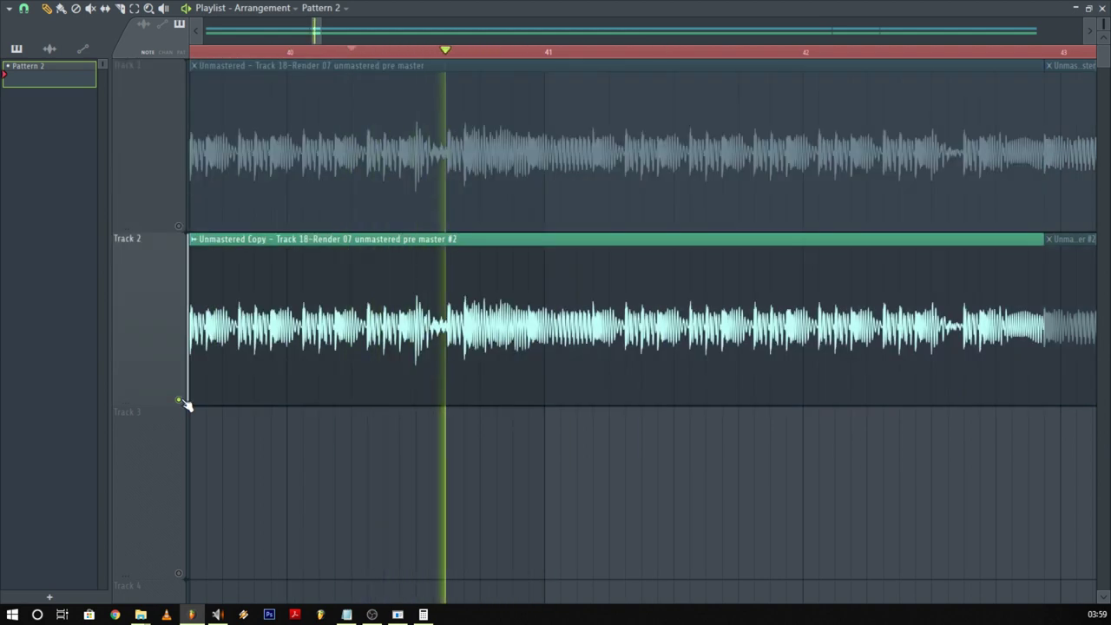
pyautogui.press('space')
pyautogui.keyDown('ctrl'); pyautogui.click(179, 226); pyautogui.keyUp('ctrl')
pyautogui.press('space')
# Switch the solo from Track 1 to Track 2 during playback to hear the mastered copy approaching bar 43, and end the comparison.
pyautogui.scroll(-2, 426, 322)
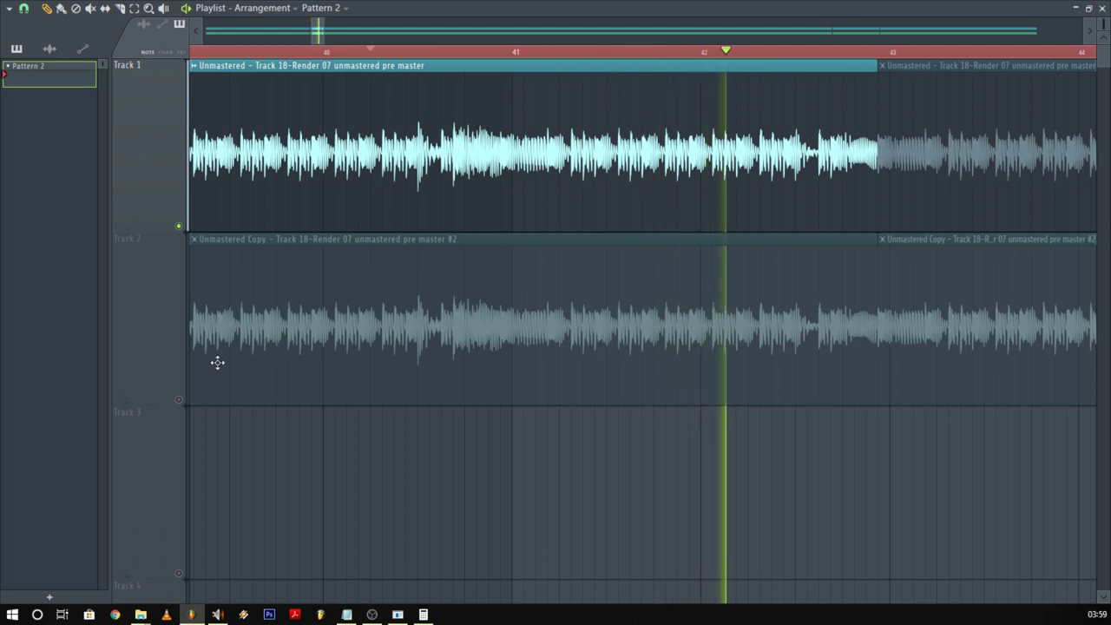
pyautogui.keyDown('ctrl'); pyautogui.click(181, 401); pyautogui.keyUp('ctrl')
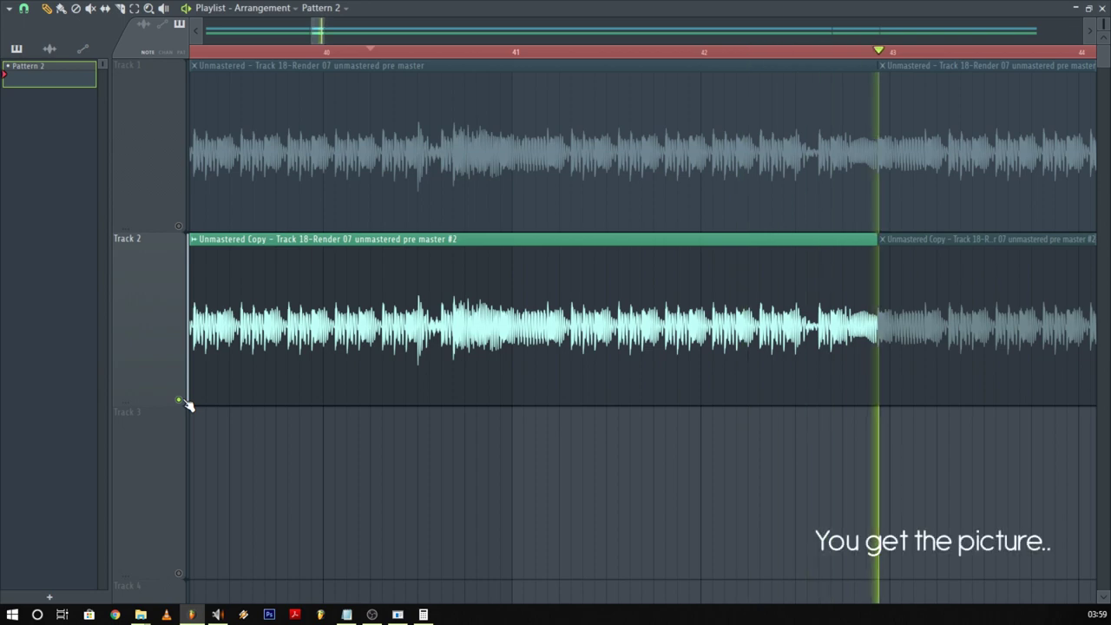
pyautogui.press('space')
pyautogui.hscroll(3, 357, 362)
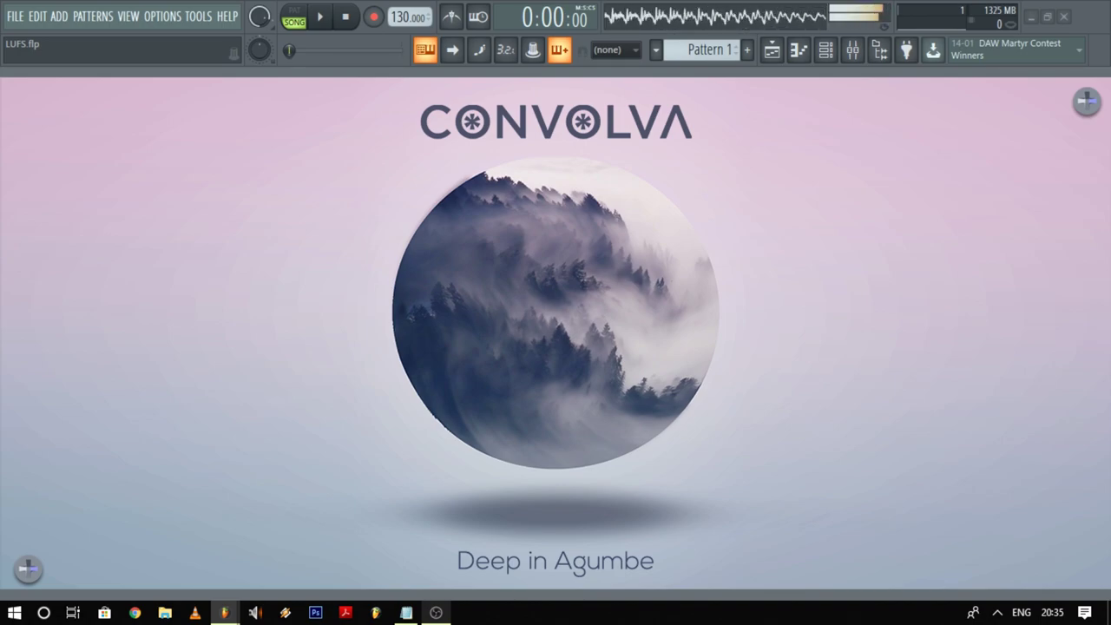
# In the SoundCloud community thread on mastering loudness, highlight the max loudness question and the moderator's sentence about normalizing uploaded tracks.
pyautogui.moveTo(224, 321); pyautogui.dragTo(504, 318)
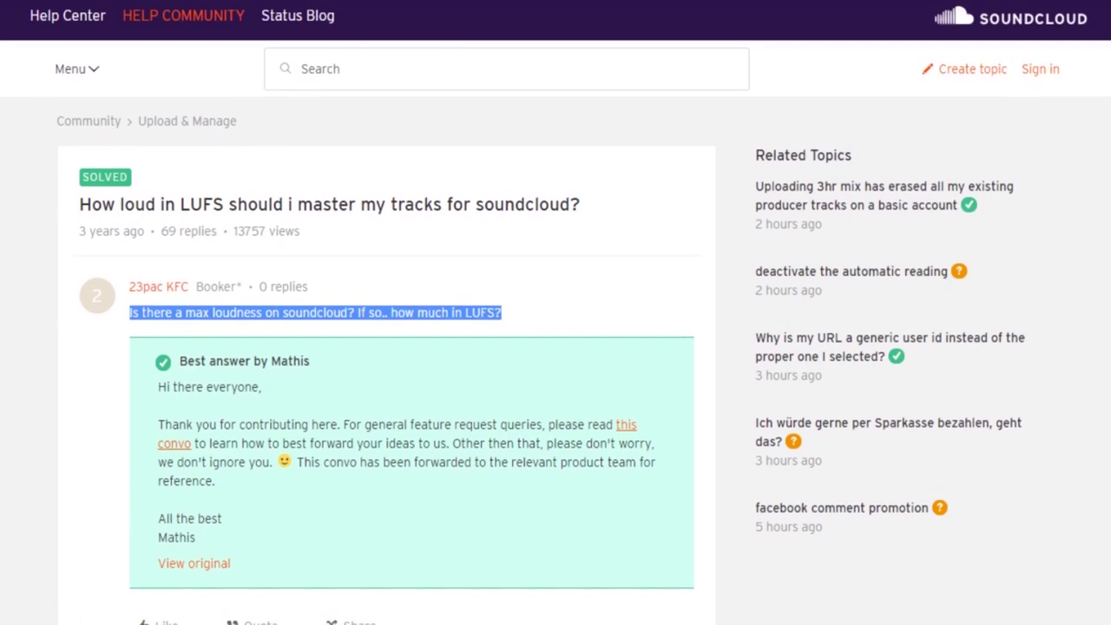
pyautogui.scroll(-10, 386, 347)
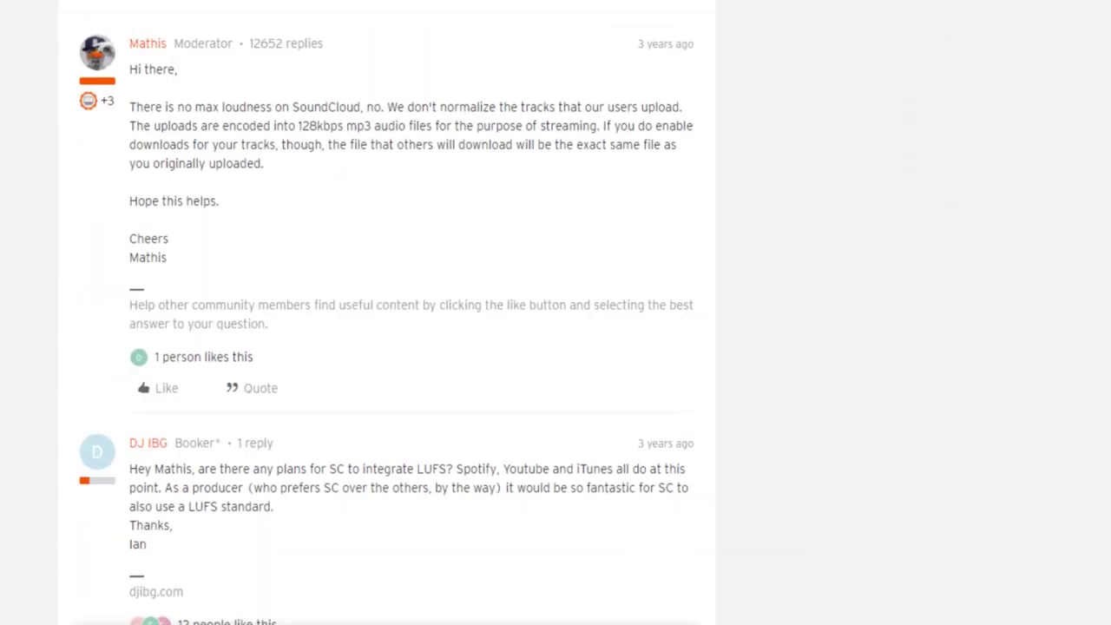
pyautogui.moveTo(128, 104); pyautogui.dragTo(679, 98)
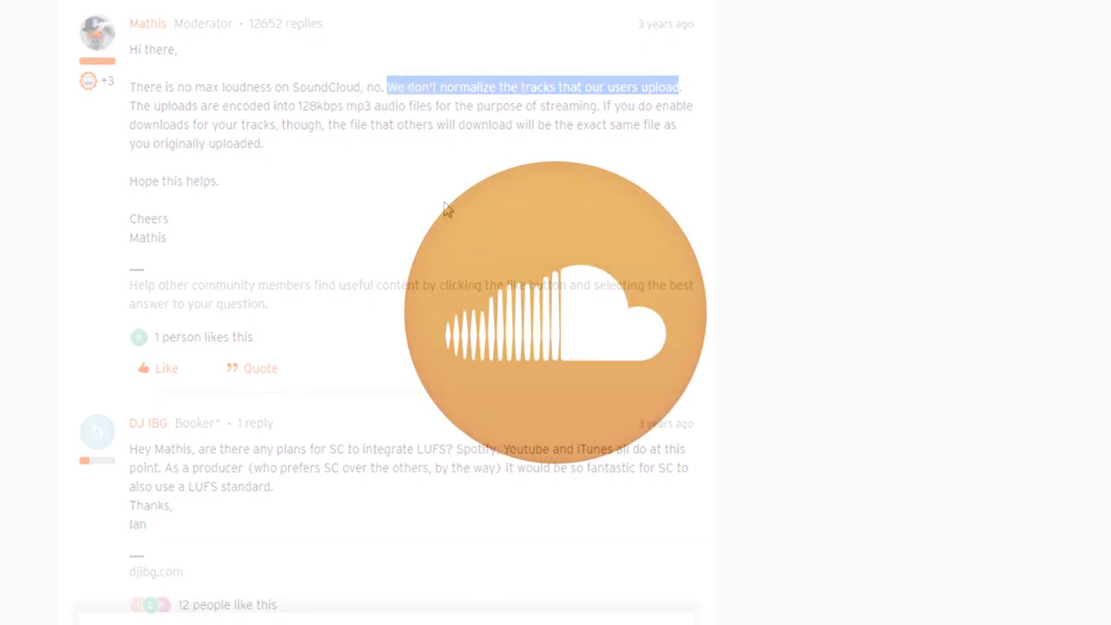